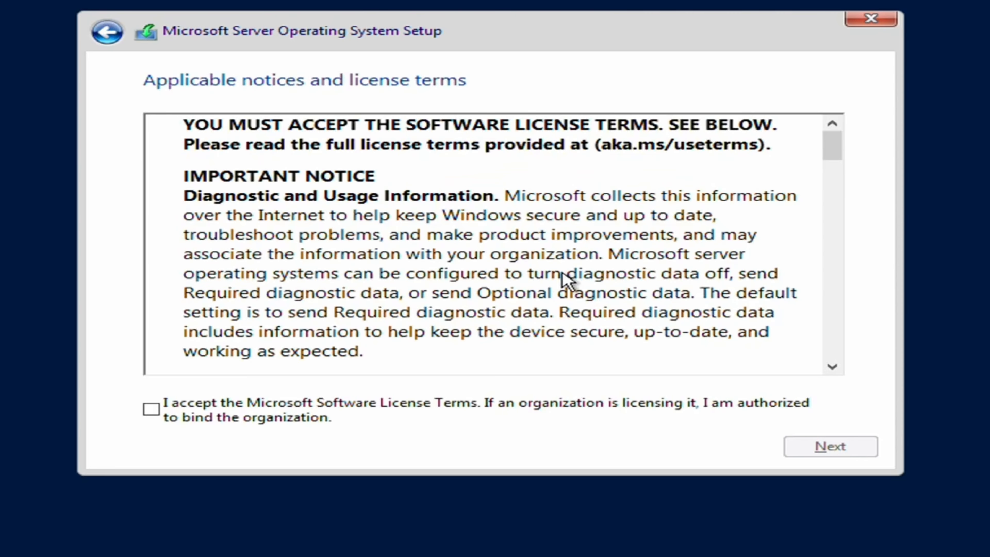
- Accept the license terms and pick the Custom (operating system only) installation
left_click(395, 411)
left_click(831, 454)
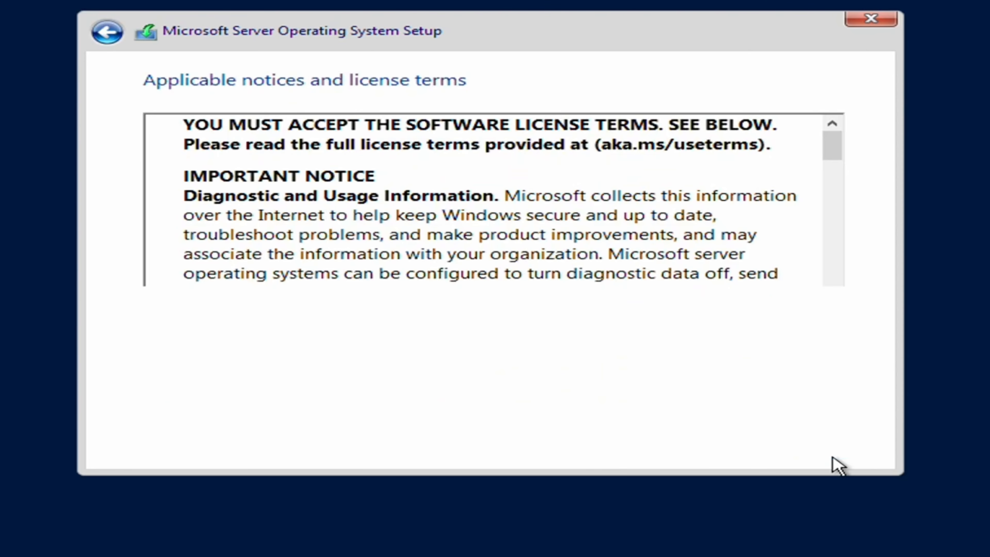
left_click(316, 273)
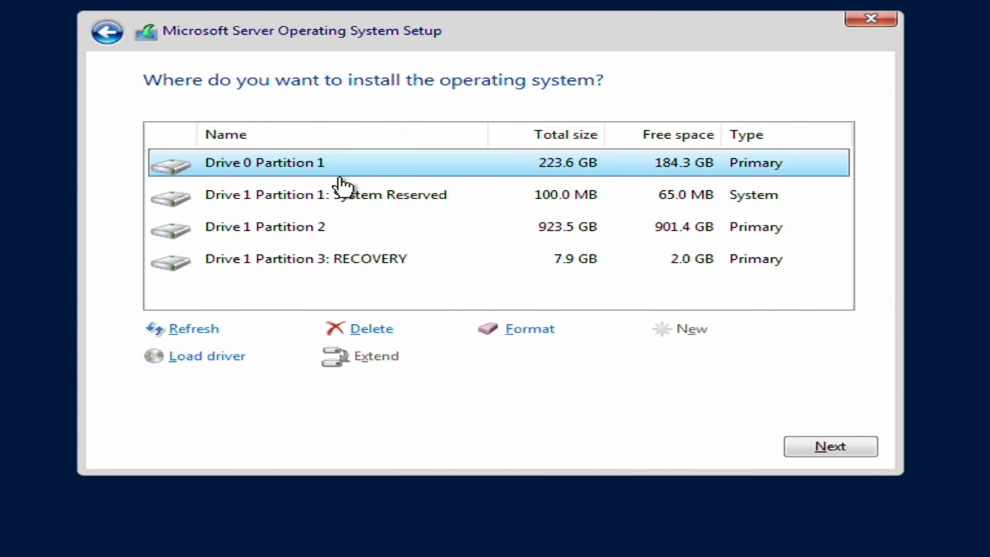
- Delete Drive 0 Partition 1
left_click(348, 203)
left_click(365, 228)
left_click(374, 256)
left_click(380, 197)
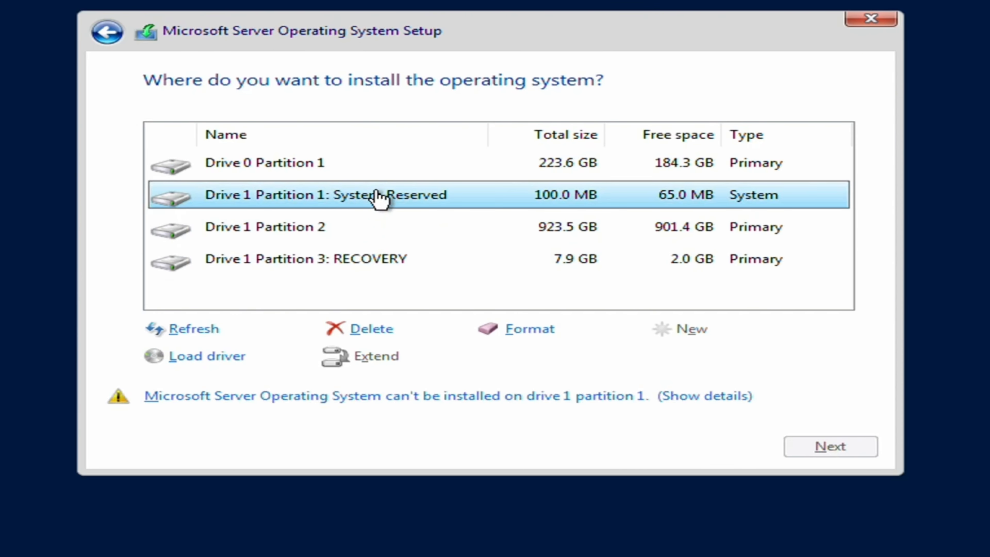
left_click(386, 166)
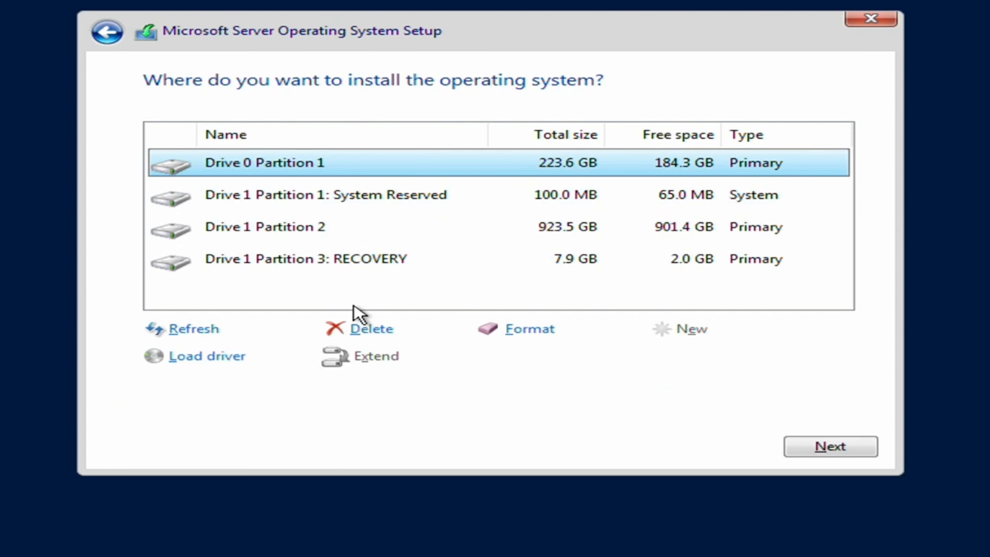
left_click(375, 331)
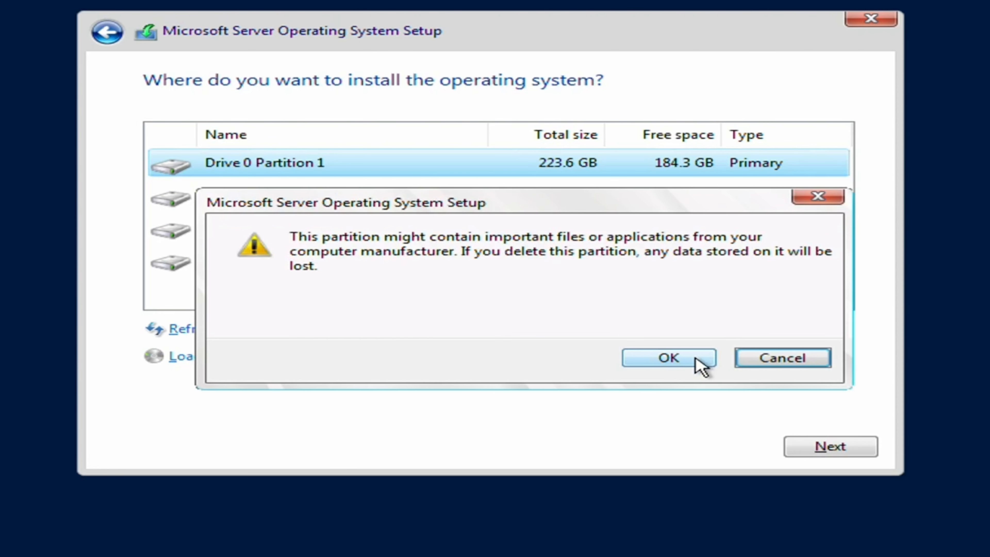
left_click(698, 365)
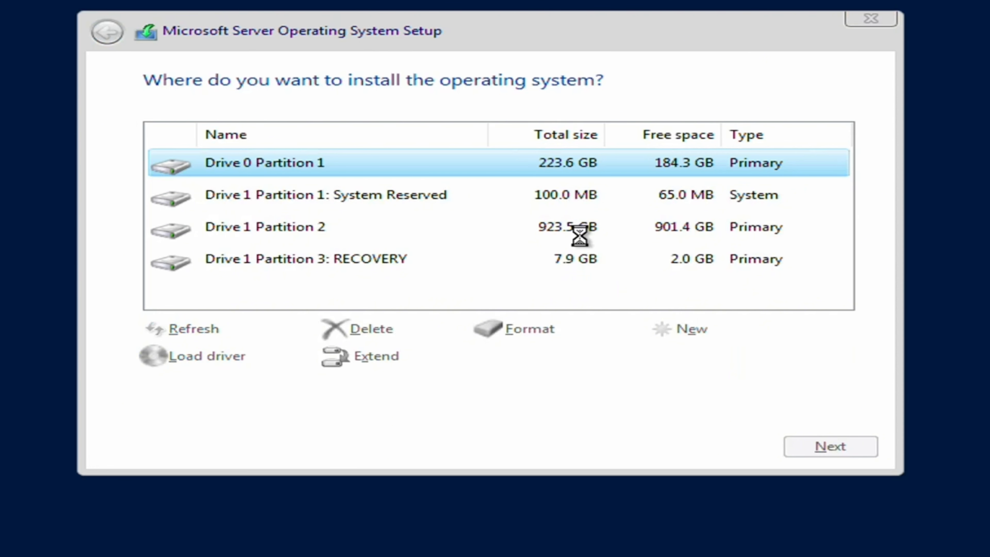
- Delete the RECOVERY and System Reserved partitions on Drive 1
left_click(450, 265)
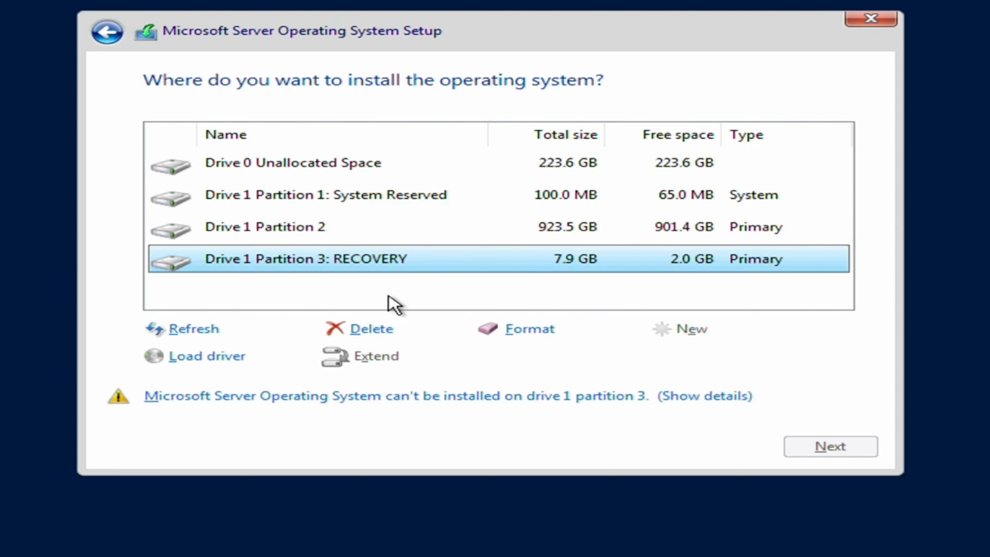
left_click(466, 234)
left_click(466, 205)
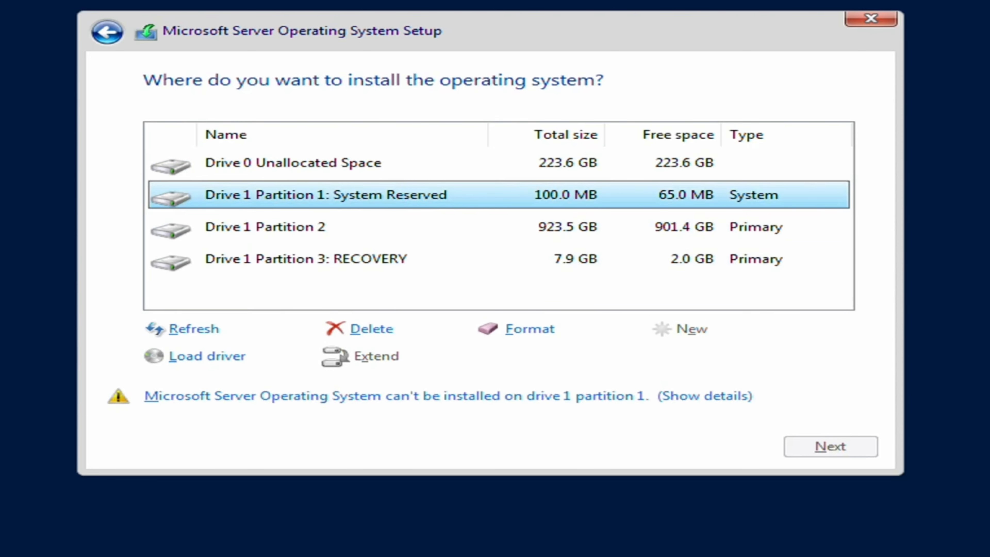
left_click(396, 234)
left_click(402, 267)
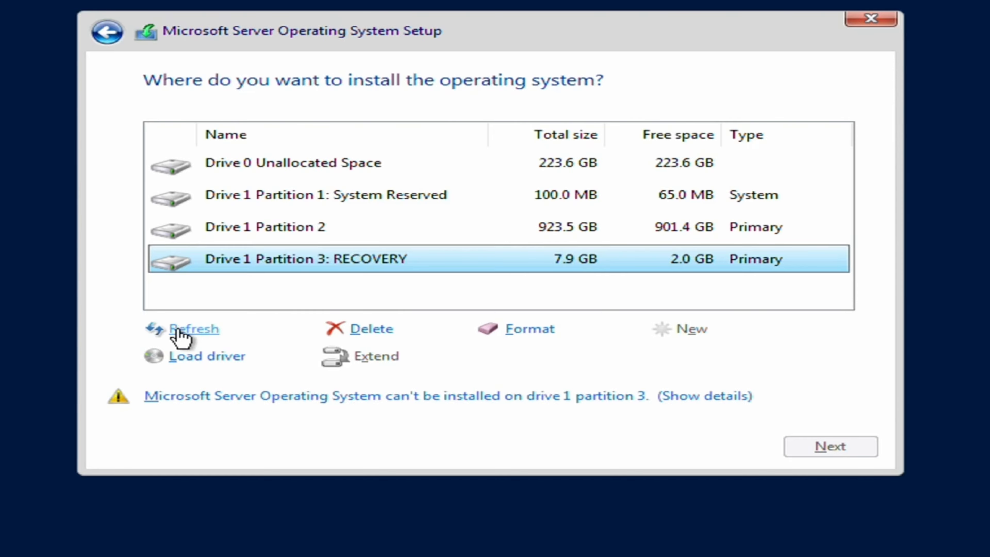
left_click(387, 331)
left_click(697, 357)
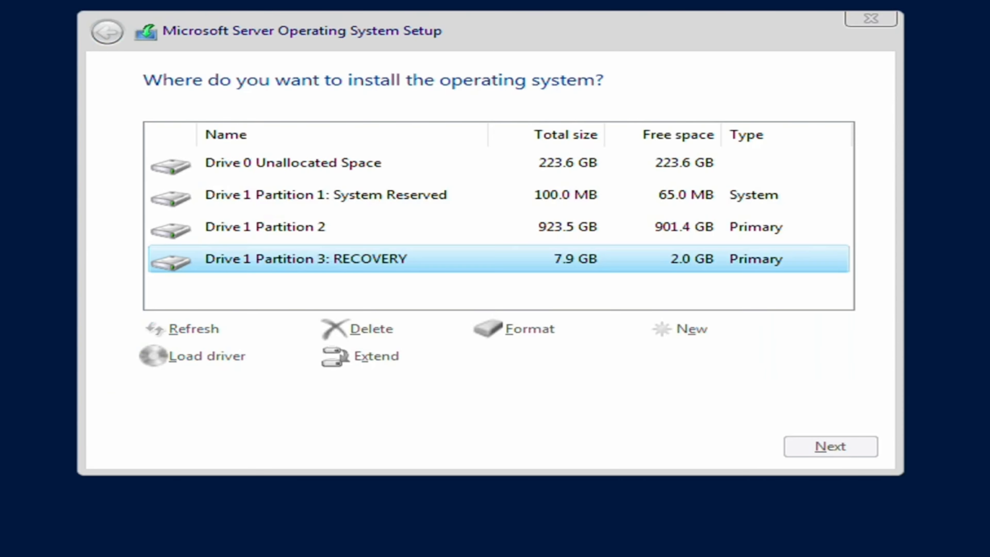
left_click(350, 196)
left_click(348, 340)
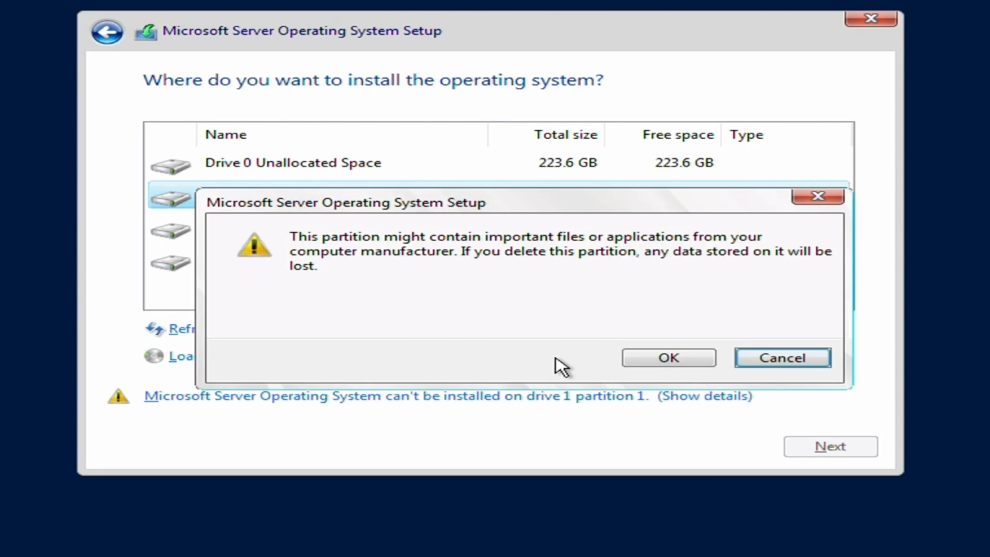
left_click(664, 359)
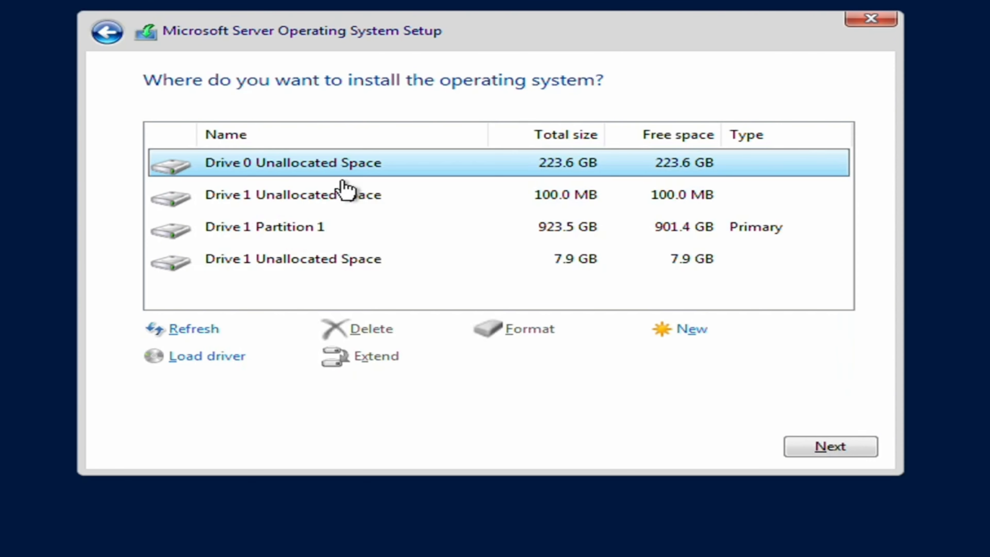
- Extend Drive 1 Partition 1 to 931.4 GB and confirm the change
left_click(355, 230)
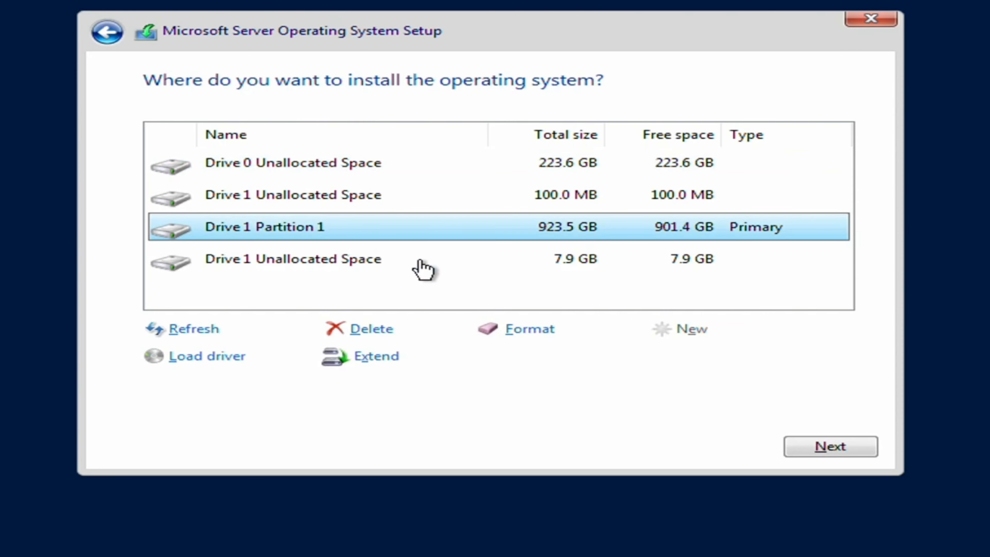
left_click(386, 197)
left_click(423, 258)
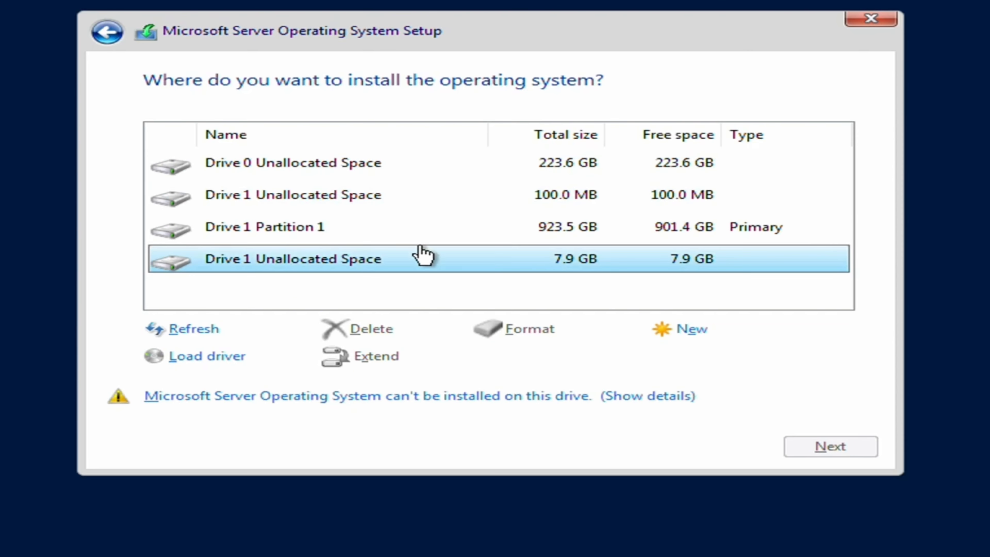
left_click(360, 208)
left_click(360, 222)
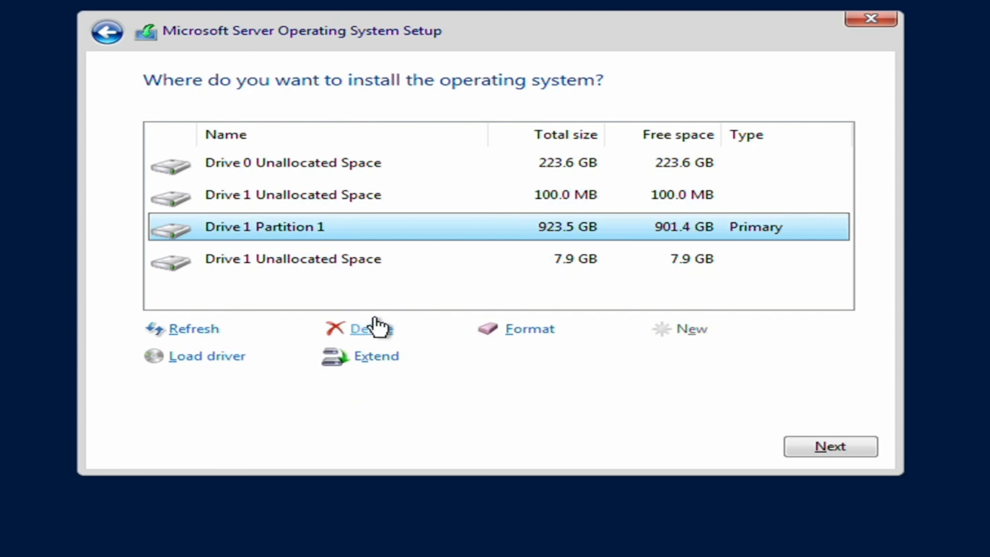
left_click(370, 357)
left_click(735, 364)
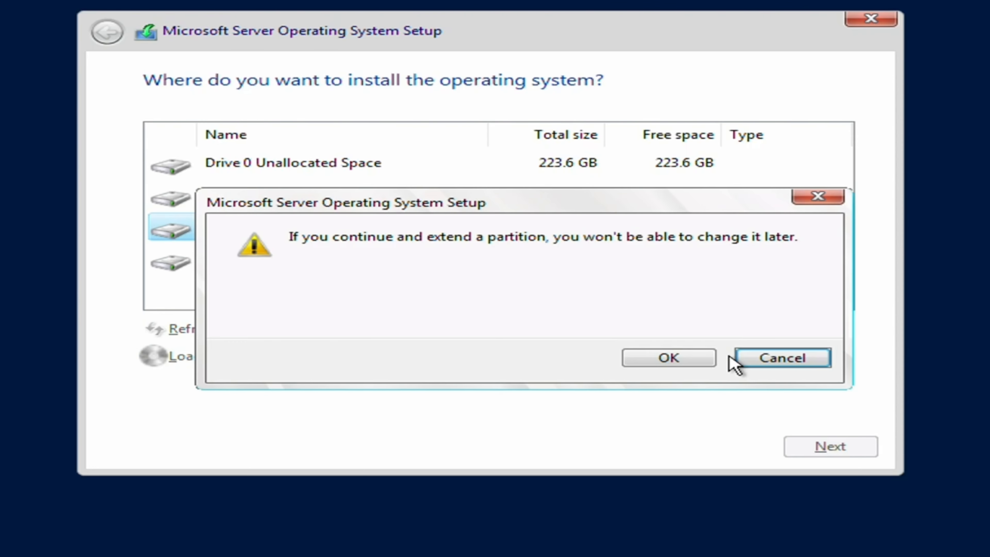
left_click(684, 356)
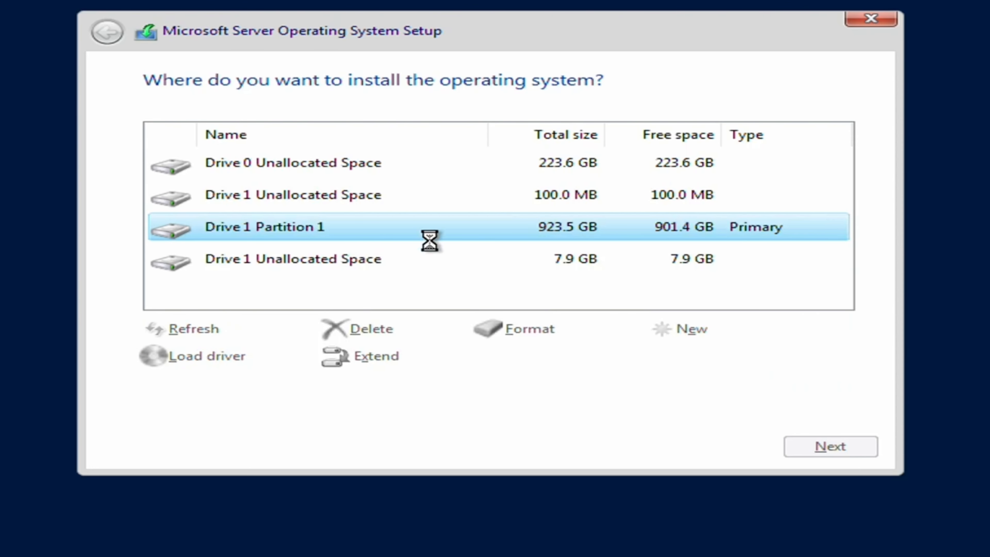
- Install Windows Server onto Drive 0's 223.6 GB unallocated space
left_click(405, 195)
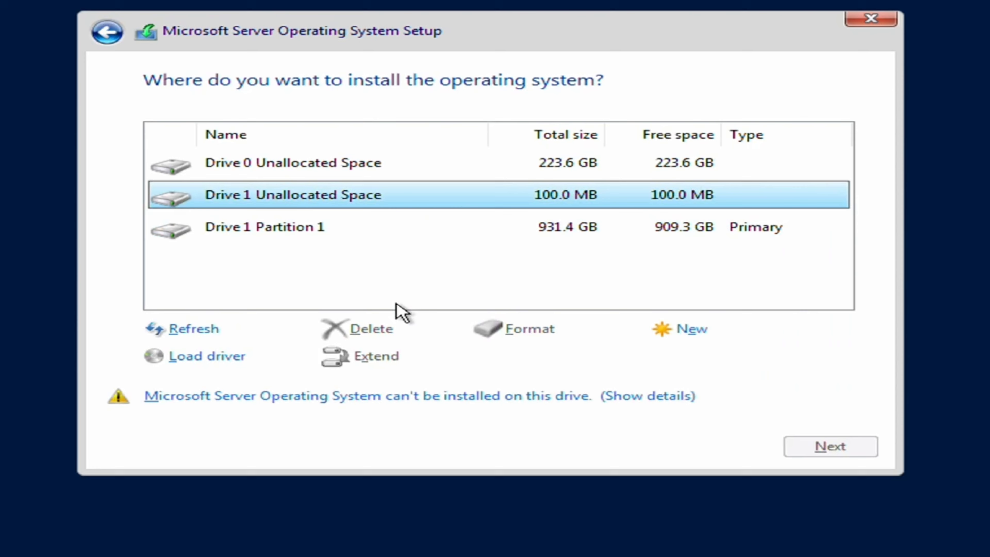
left_click(368, 236)
left_click(404, 173)
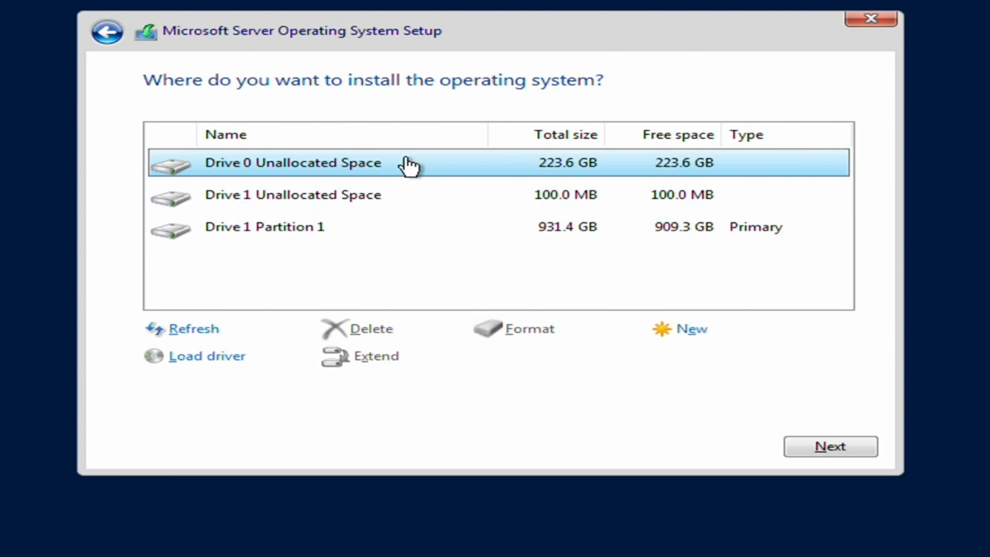
left_click(828, 448)
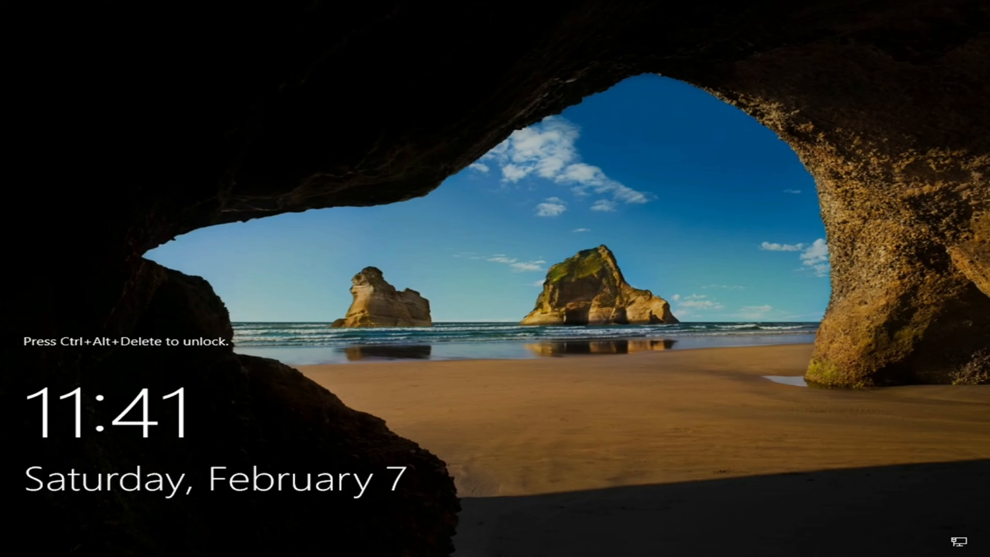
- Sign in to the new server as Administrator with the account password
key("ctrl+alt+Delete")
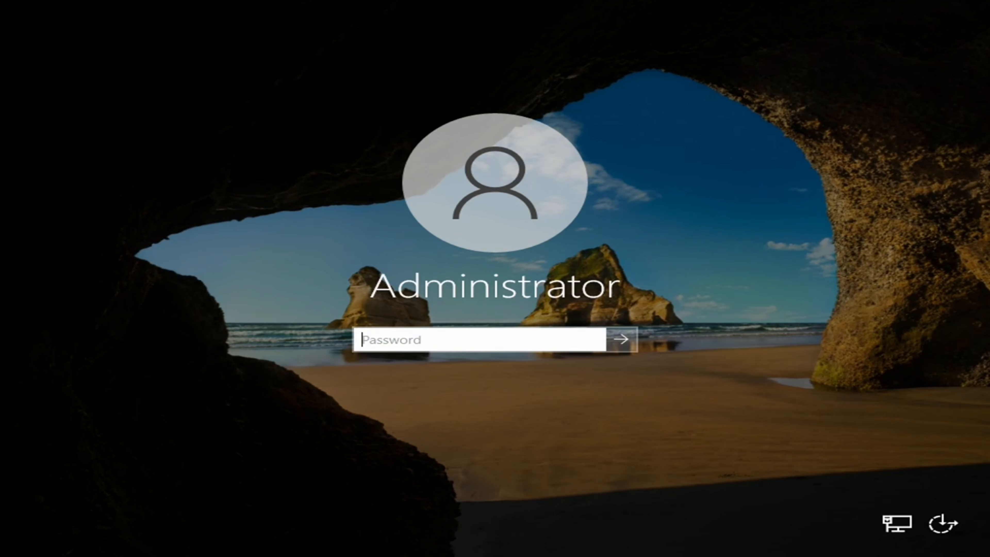
type("P")
key("Return")
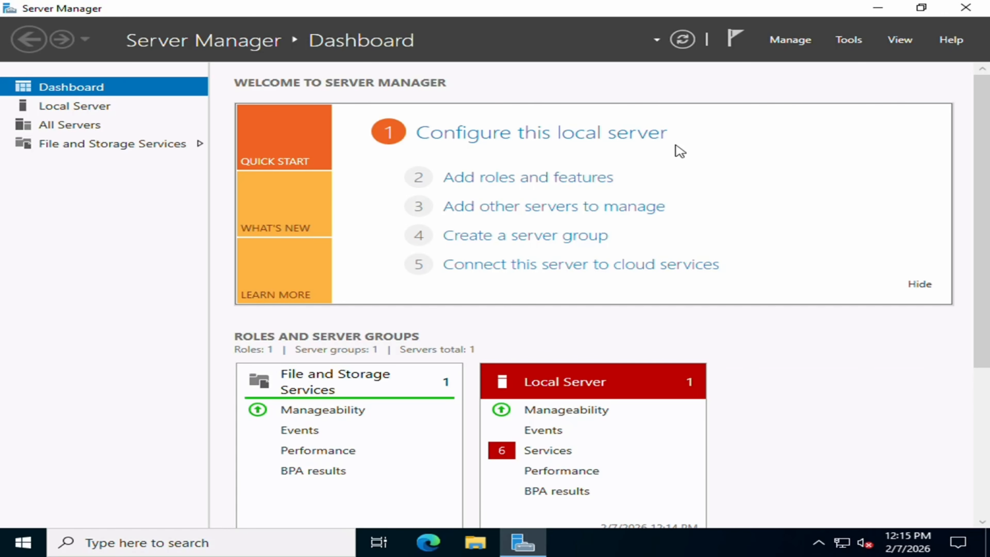
- Add the Active Directory Domain Services role for this server, including its management features
left_click(589, 180)
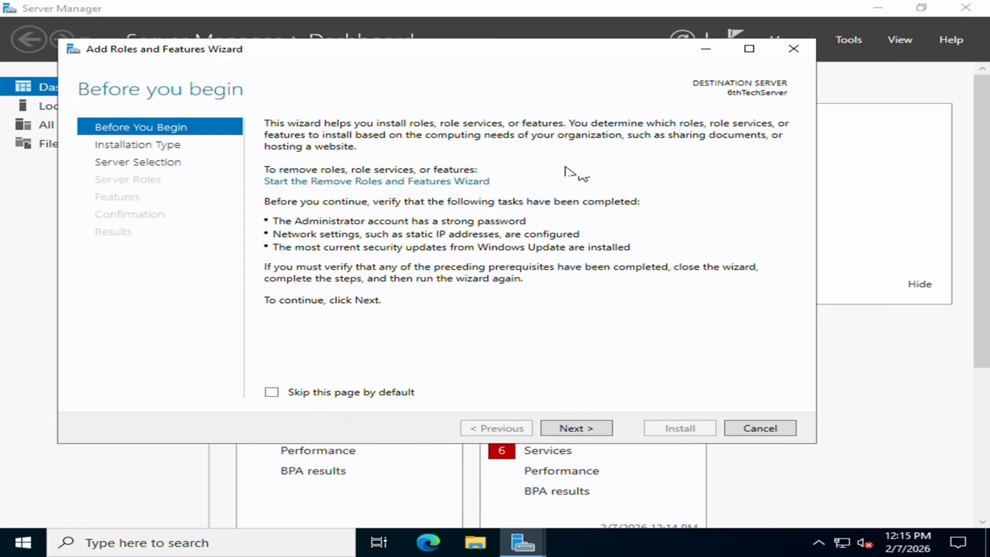
left_click(590, 429)
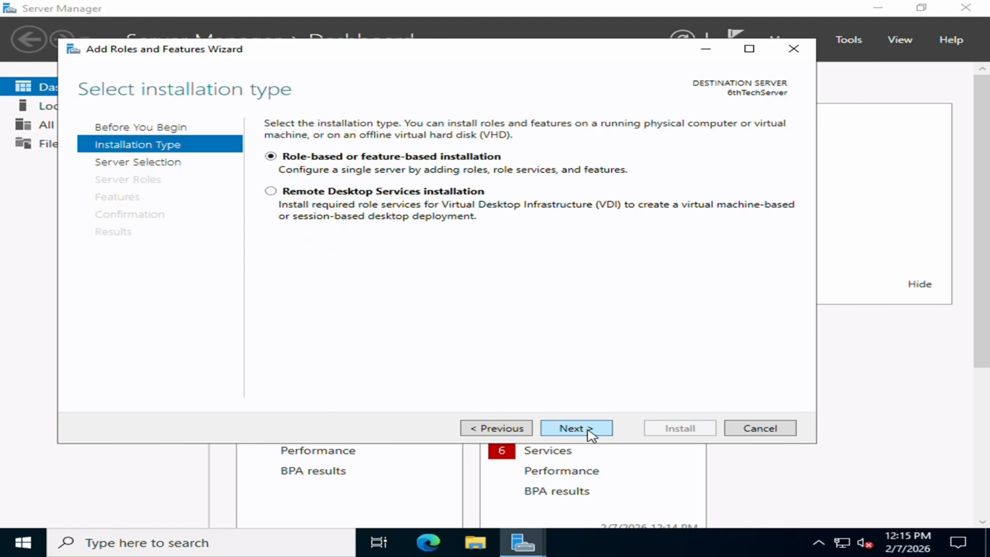
key("Return")
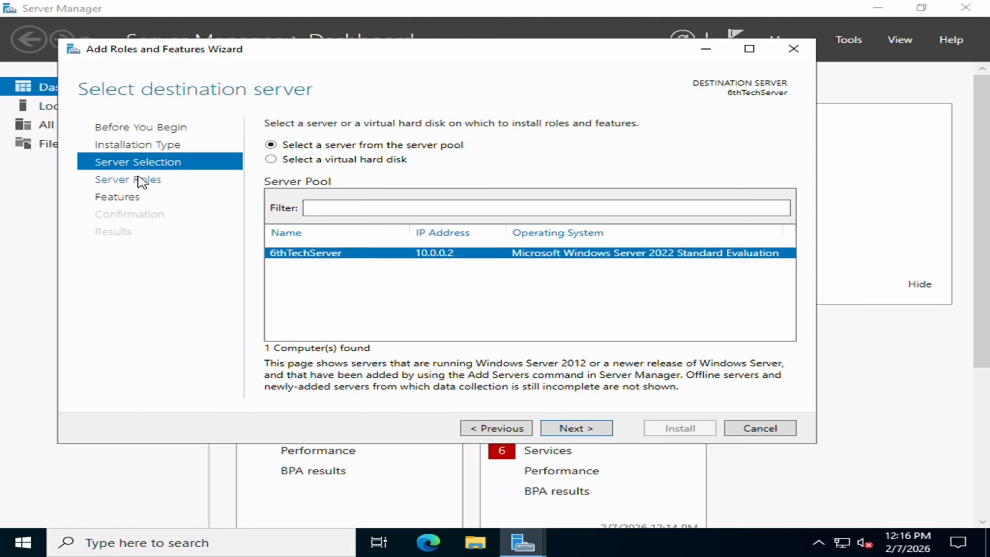
left_click(594, 431)
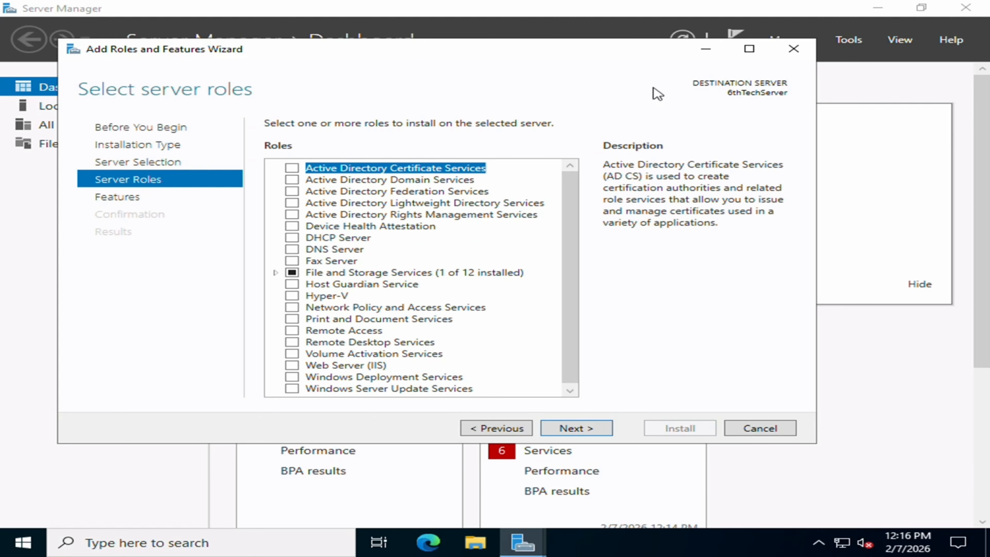
left_click(292, 180)
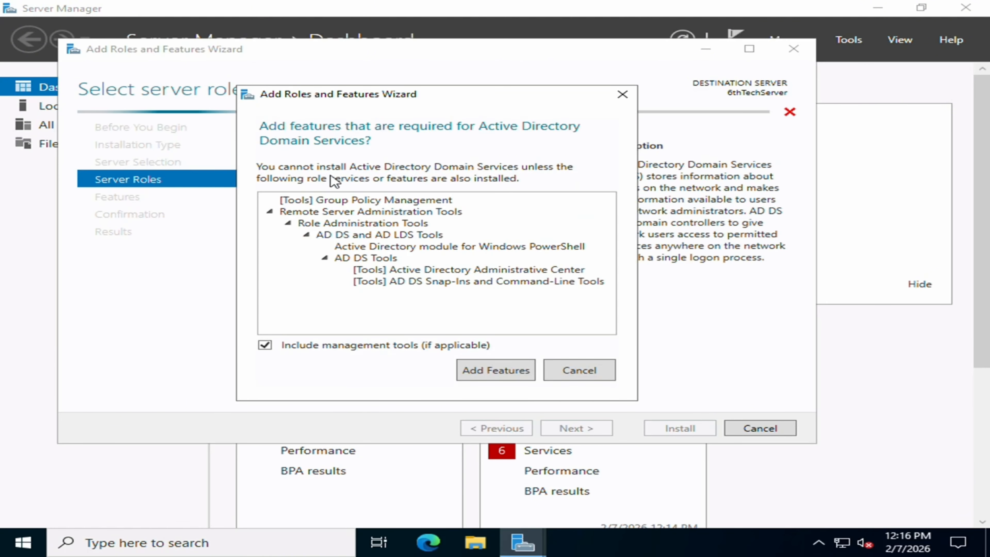
left_click(491, 369)
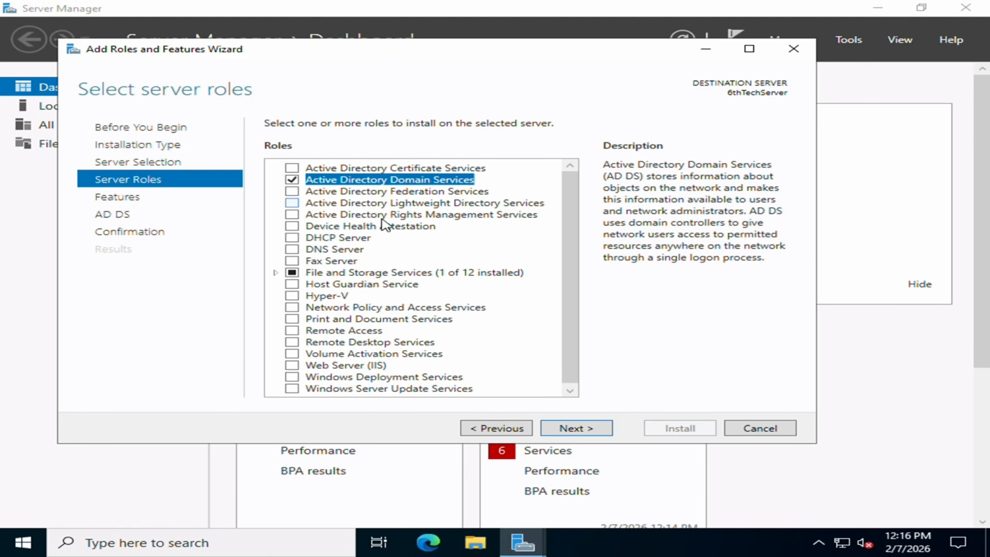
- Allow automatic restart if required and install the AD DS role
left_click(581, 429)
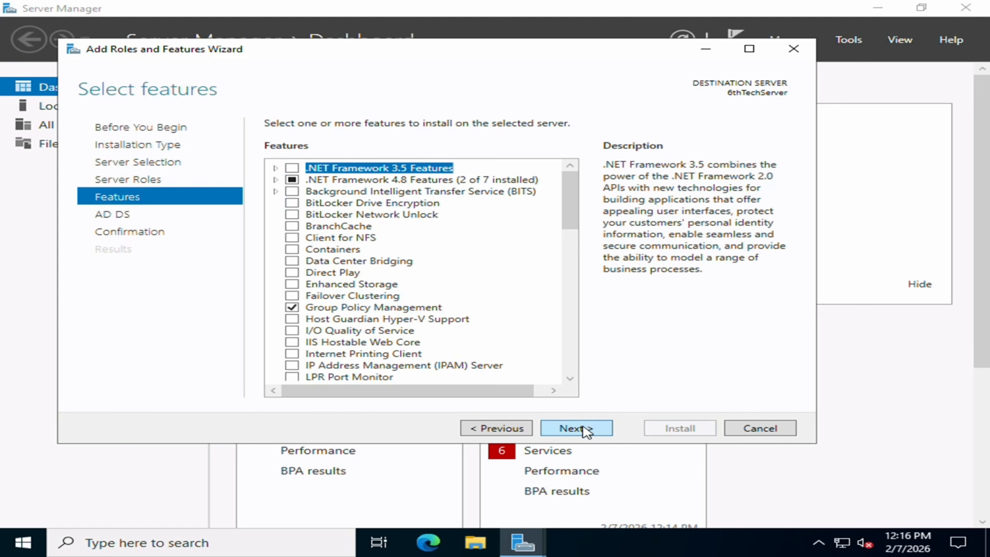
left_click(585, 430)
left_click(586, 430)
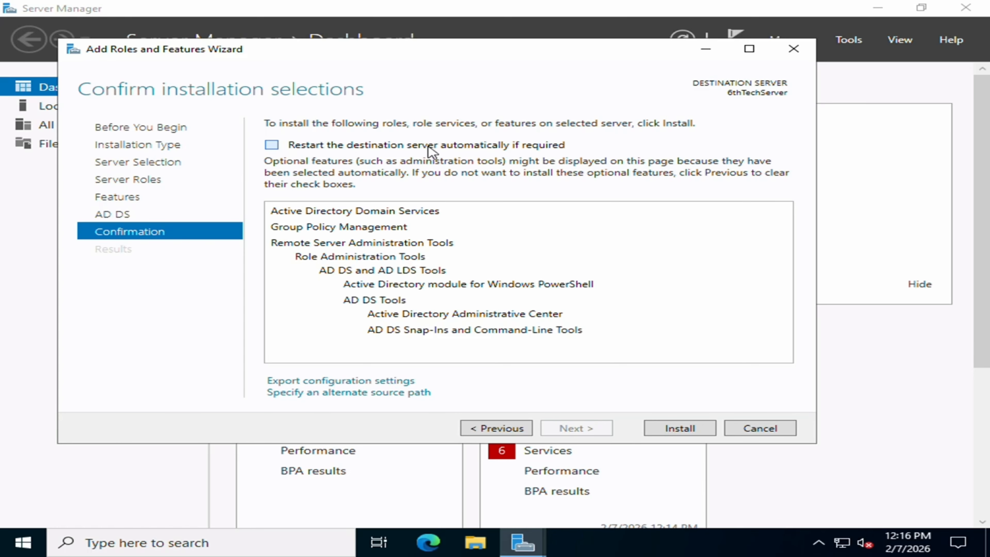
left_click(271, 145)
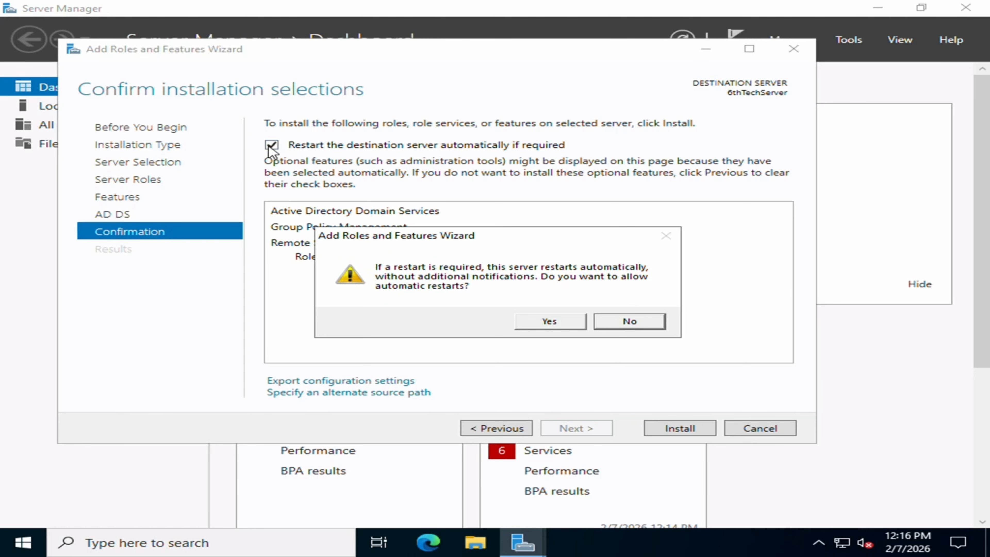
left_click(554, 316)
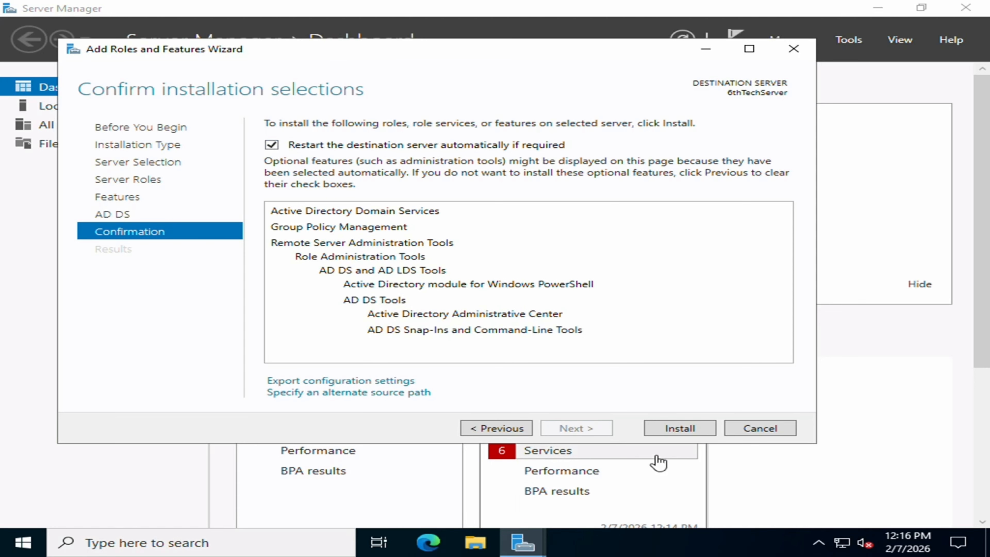
left_click(667, 430)
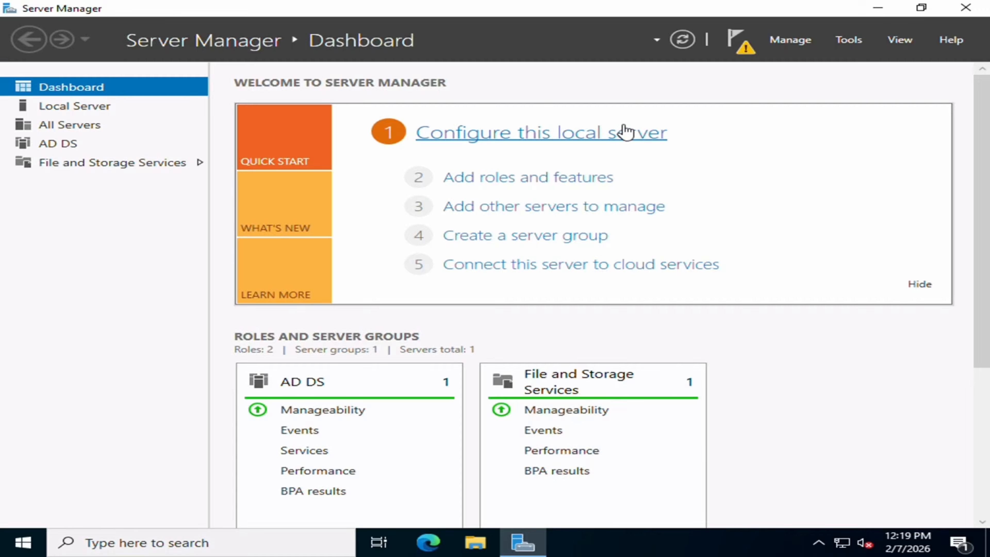
- Start domain controller promotion as a new forest with root domain sixtech.local
left_click(737, 42)
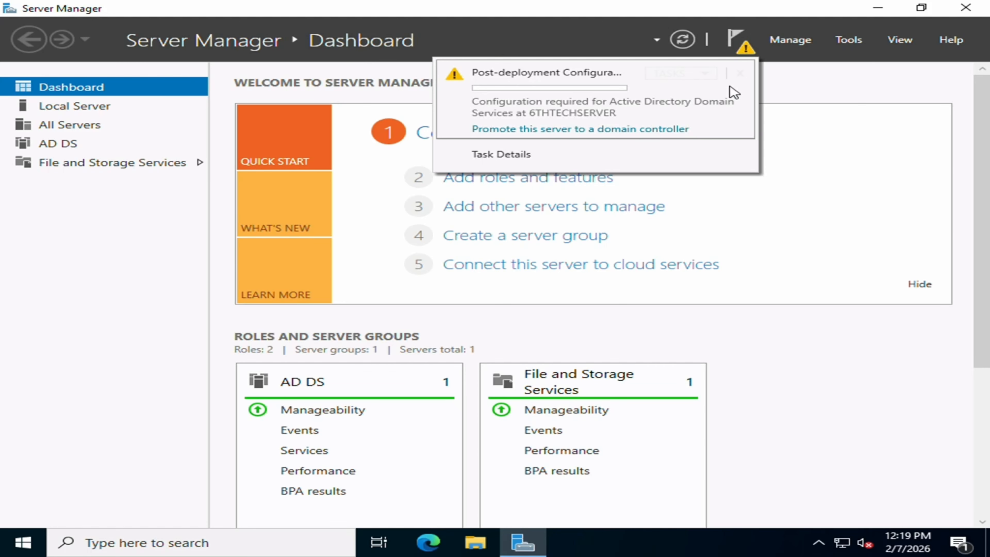
left_click(559, 131)
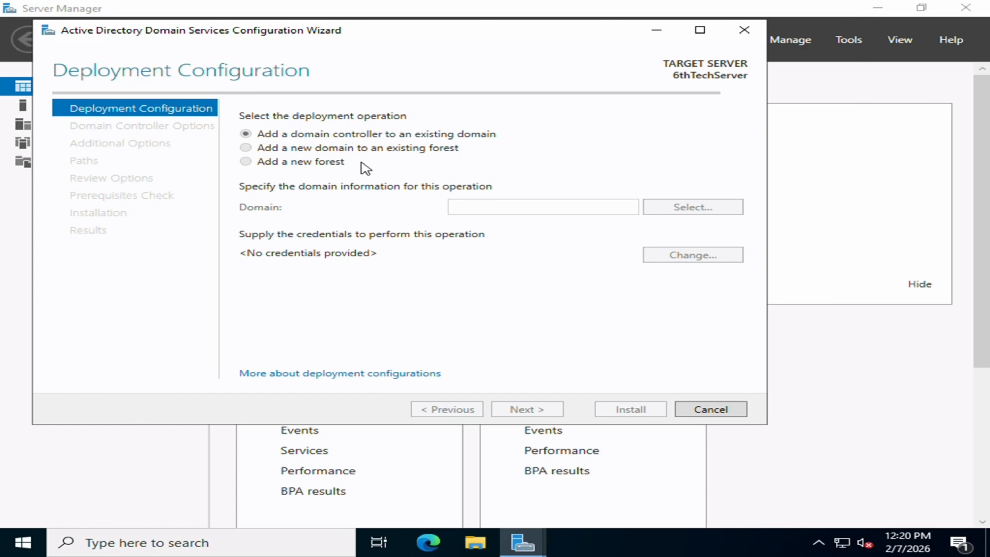
left_click(334, 169)
left_click(539, 212)
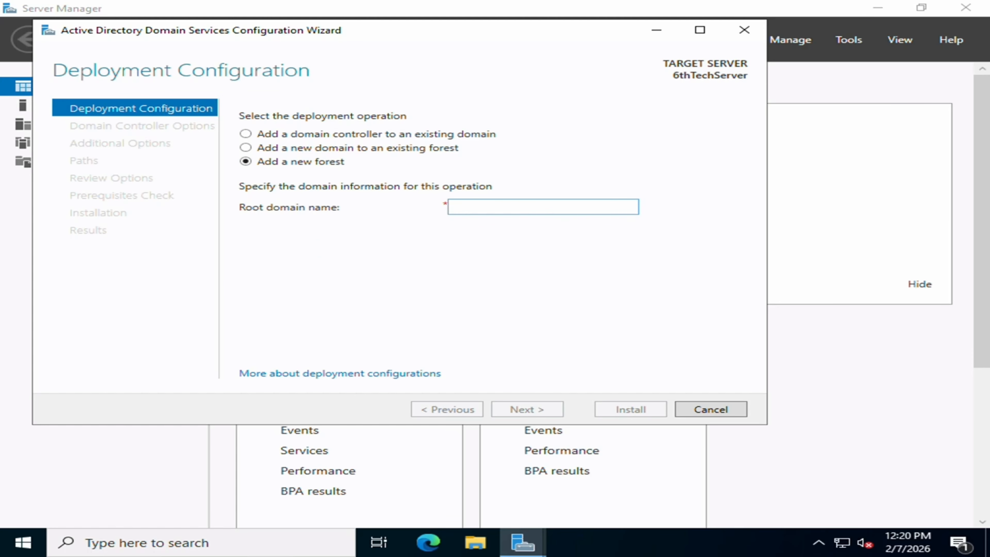
type("6")
key("BackSpace")
type("sixtech.local")
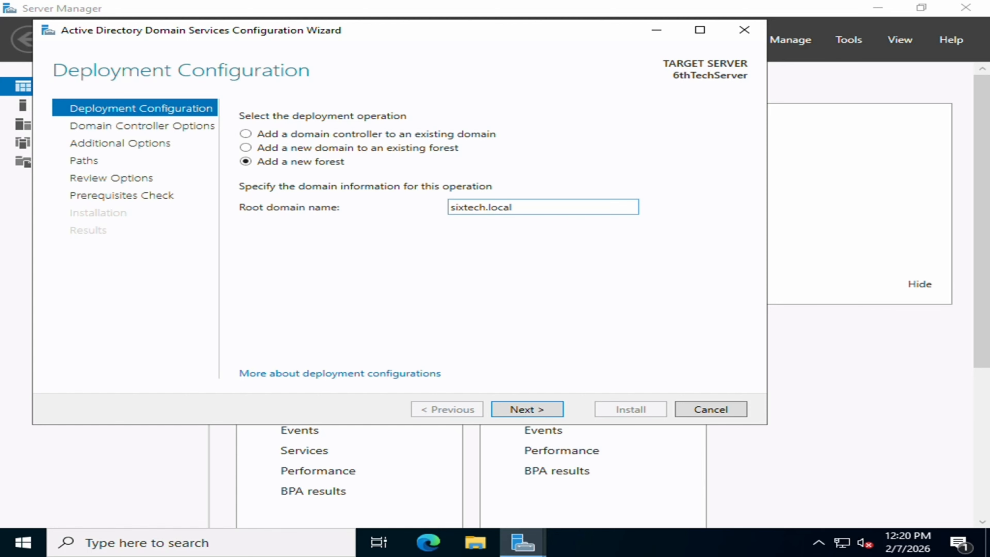
key("Return")
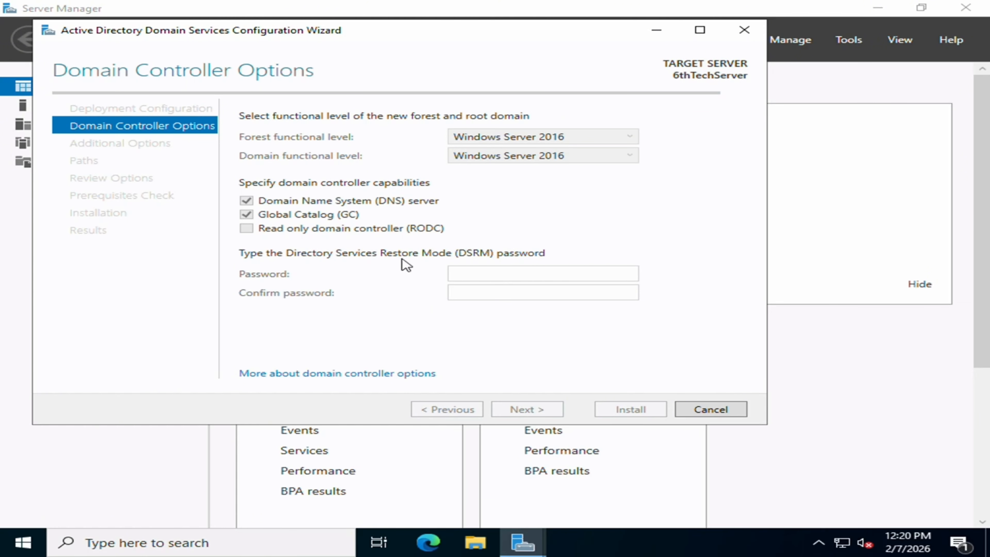
- Set the DSRM password, keep NetBIOS name SIXTECH and default folders, and install
left_click(472, 272)
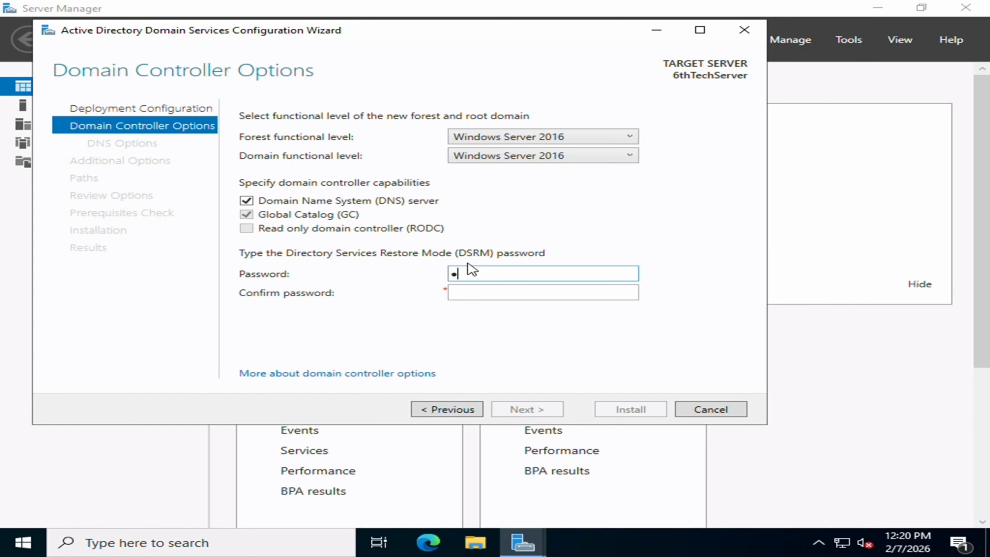
key("Tab")
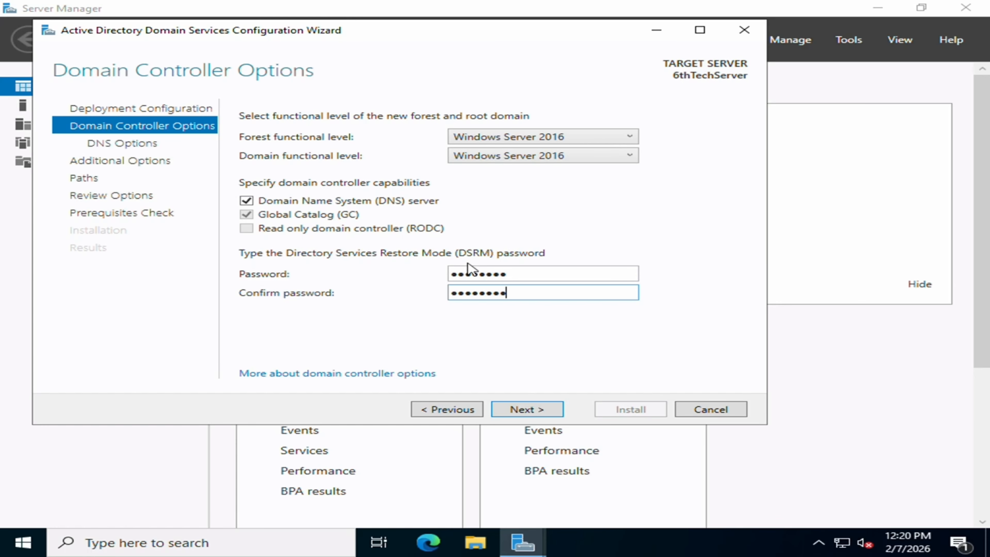
key("Return")
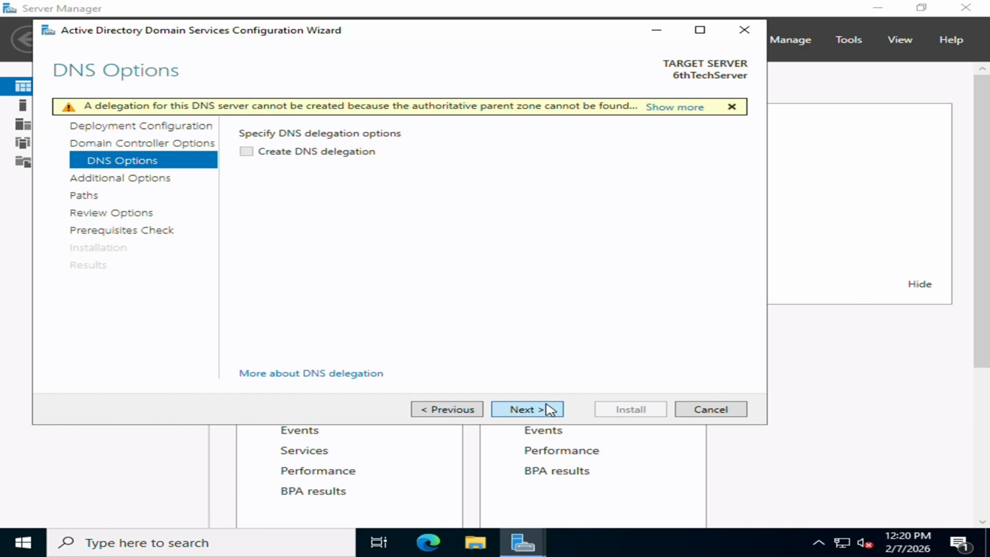
left_click(549, 409)
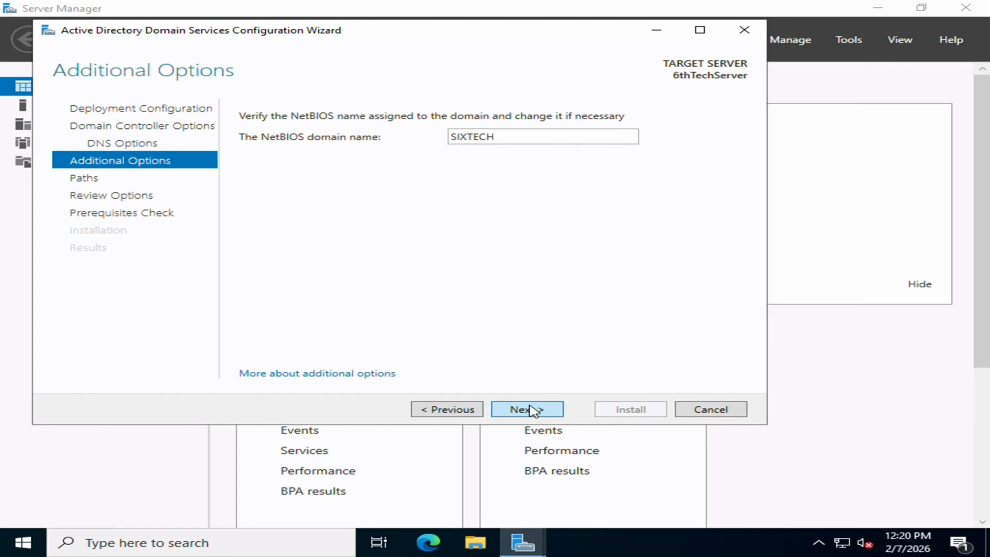
left_click(532, 410)
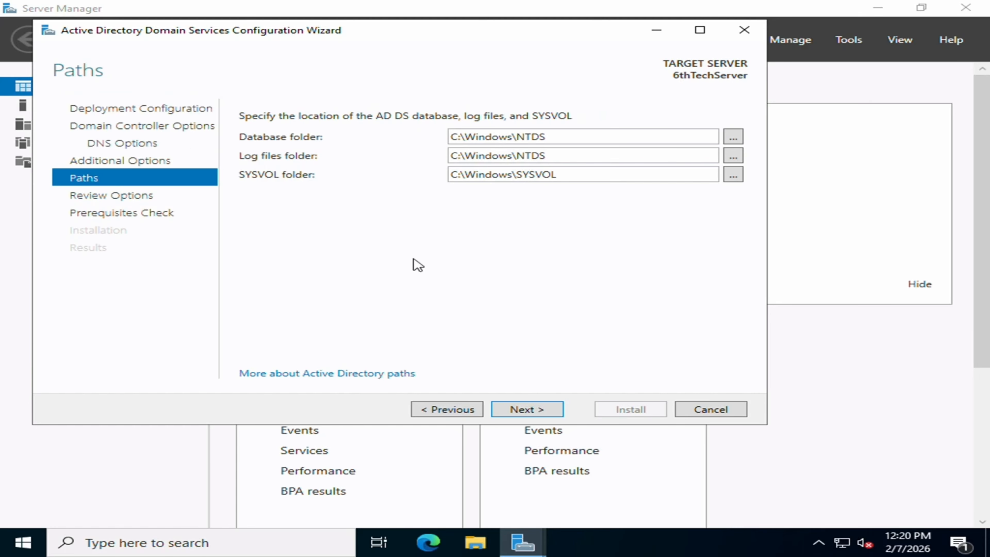
left_click(543, 412)
left_click(544, 415)
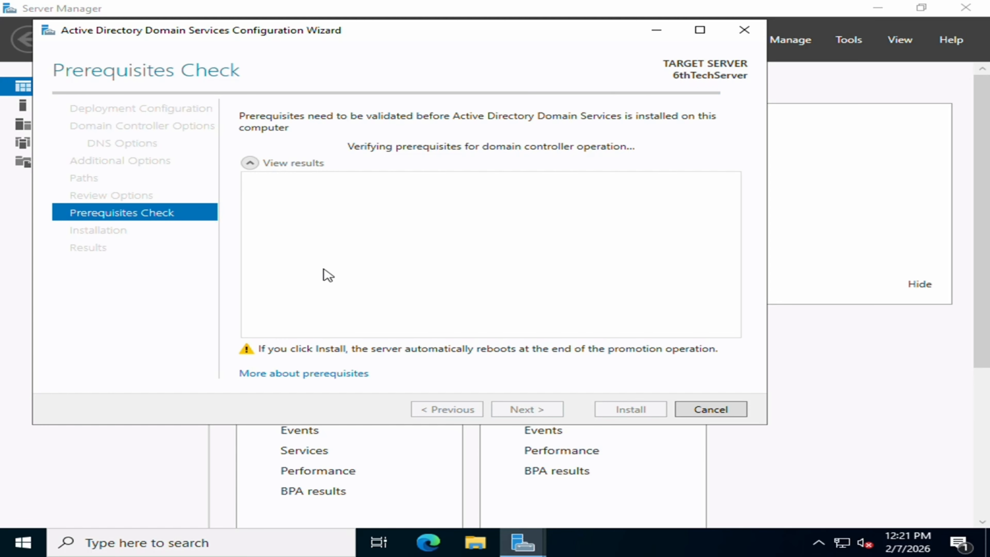
scroll(409, 254, "down", 5)
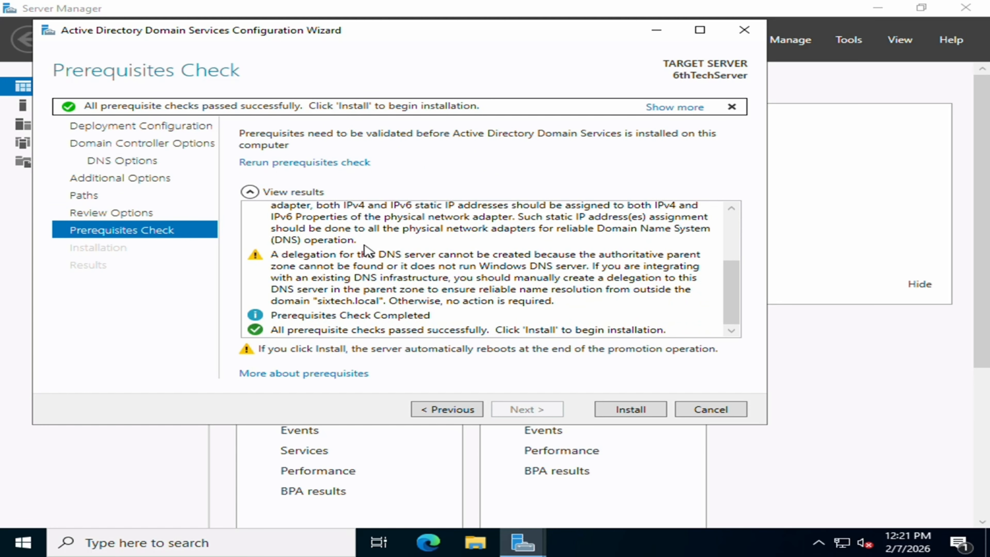
scroll(373, 270, "up", 5)
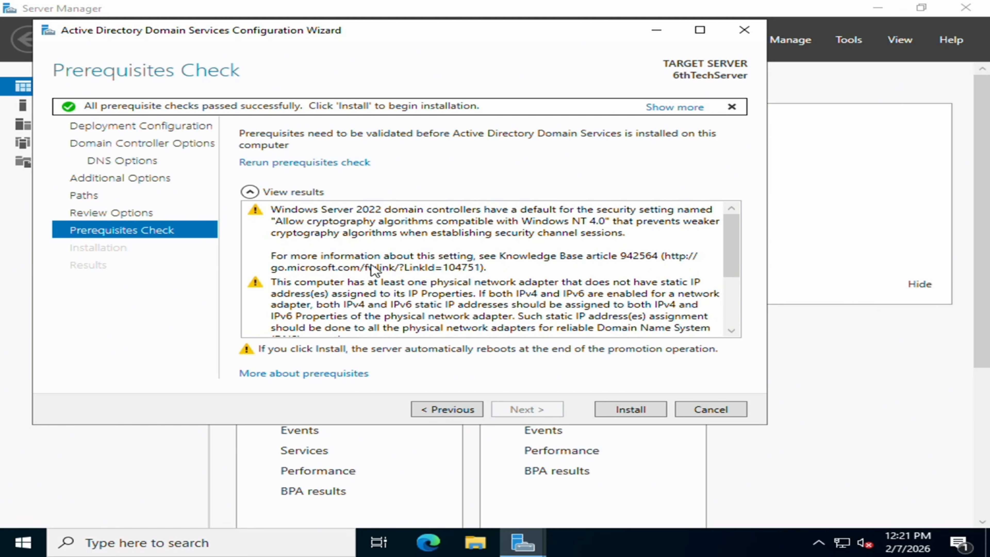
left_click(630, 410)
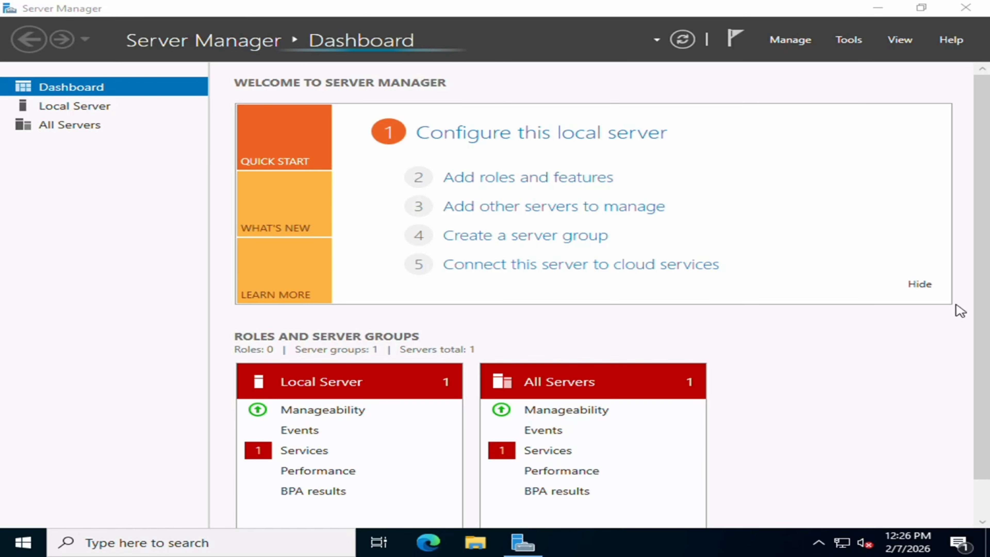
- Launch Active Directory Administrative Center from Windows Administrative Tools in the Start menu
left_click(23, 542)
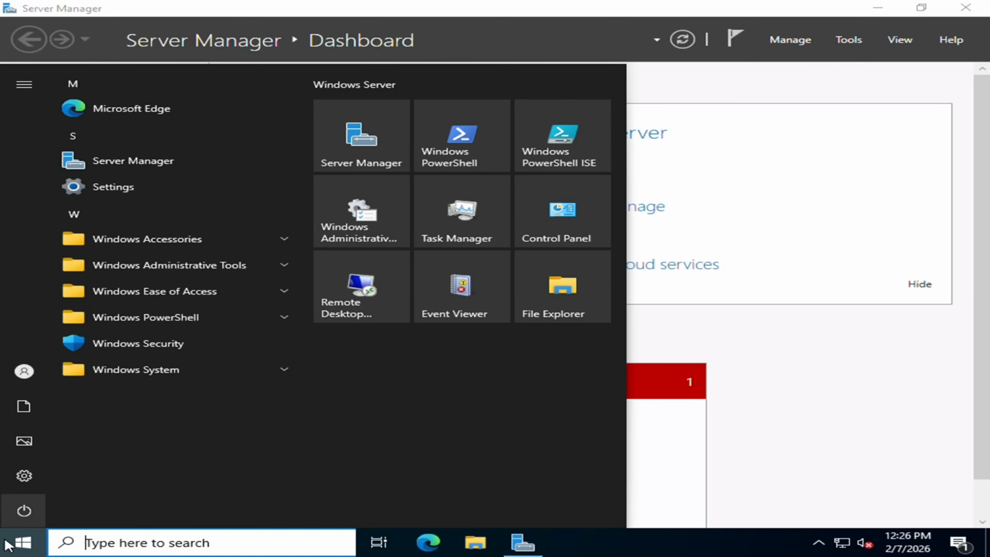
left_click(257, 263)
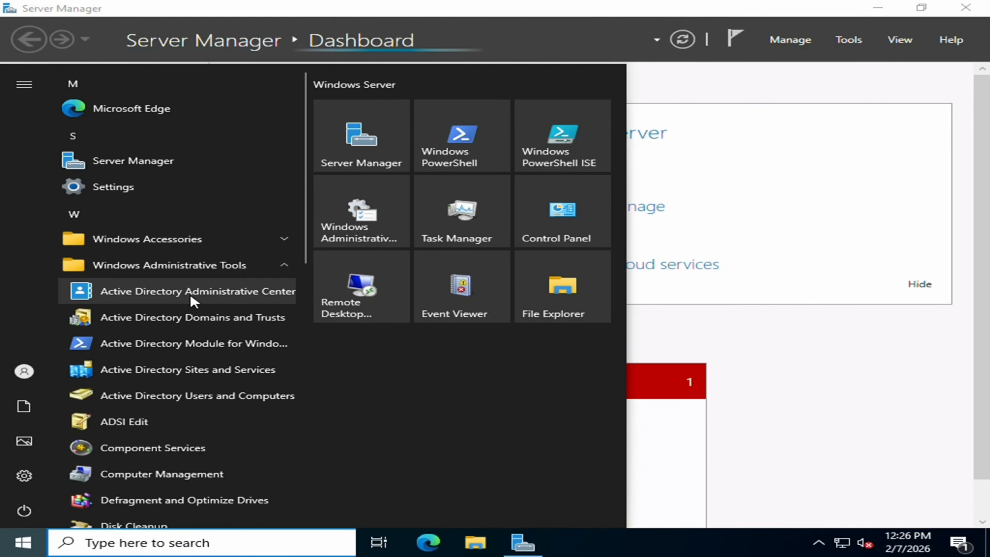
left_click(210, 296)
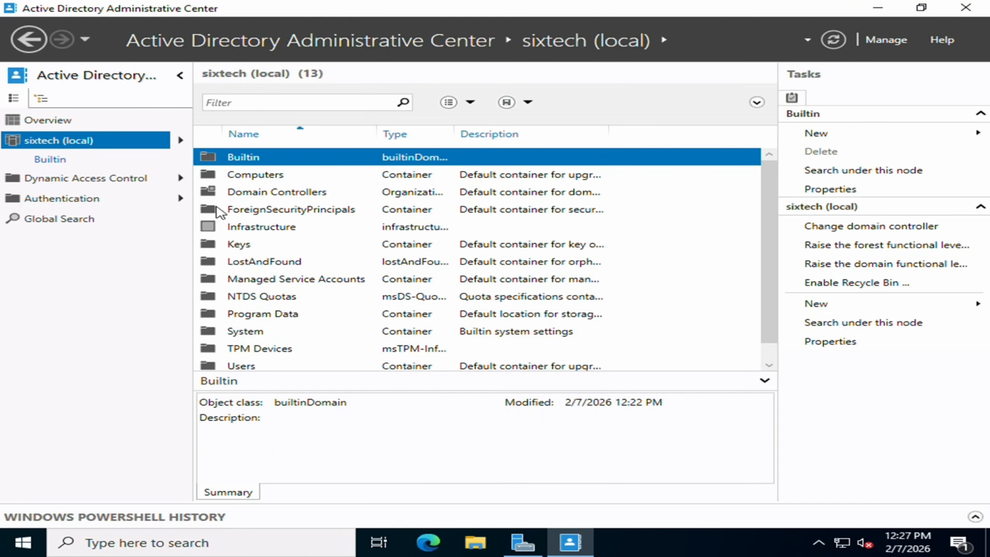
- Create password settings 'Password' with precedence 1, no complexity and no maximum age
left_click(44, 220)
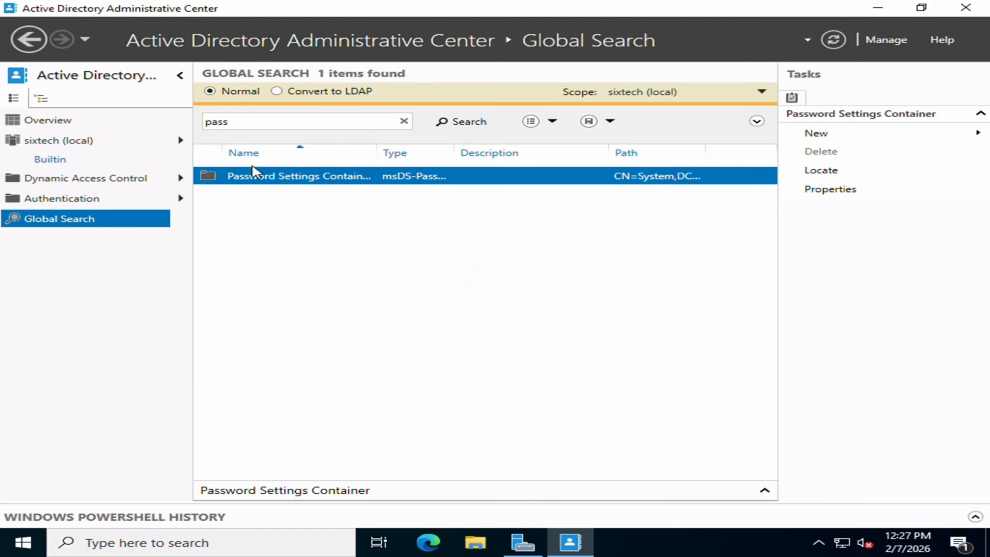
double_click(265, 176)
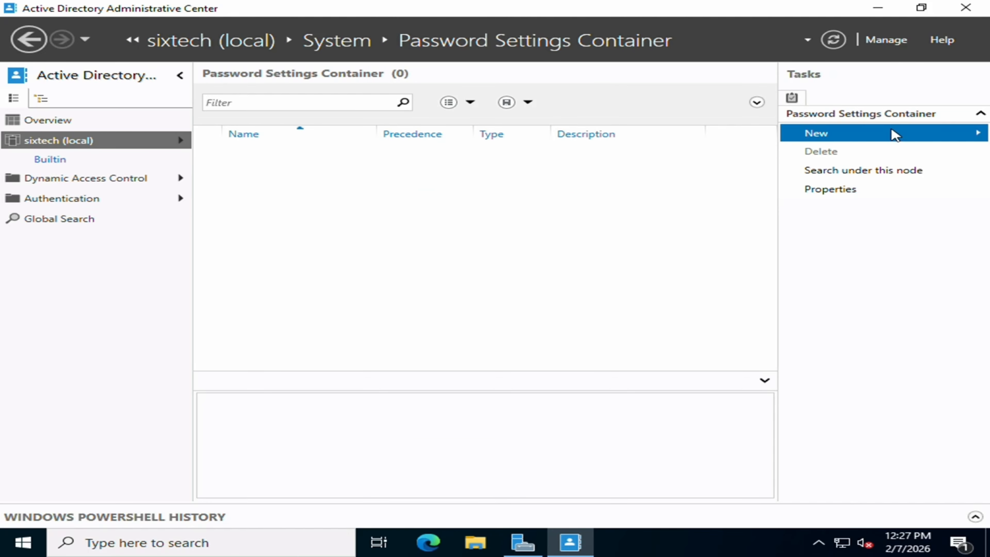
left_click(815, 134)
left_click(706, 134)
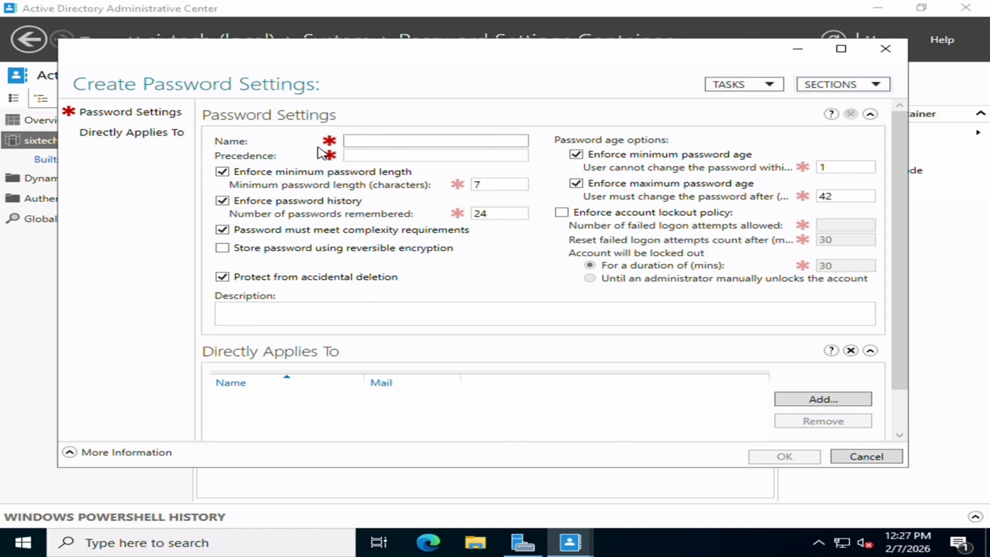
type("Passw")
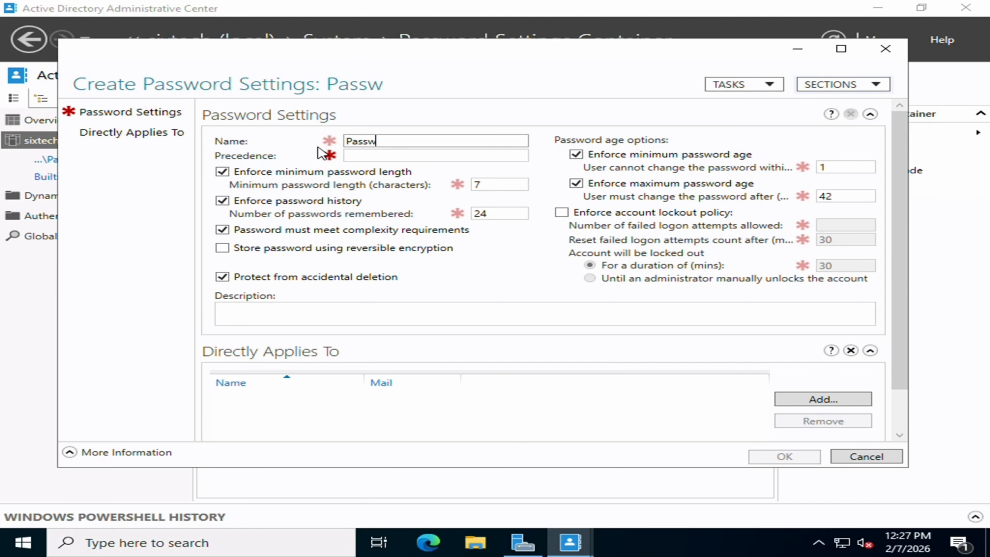
type("ord")
left_click(382, 154)
type("1")
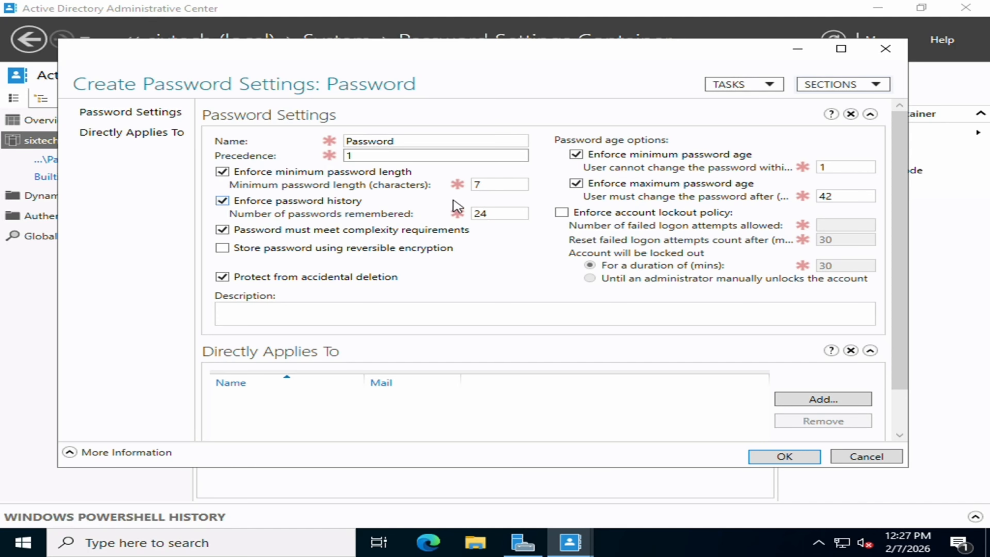
left_click(313, 232)
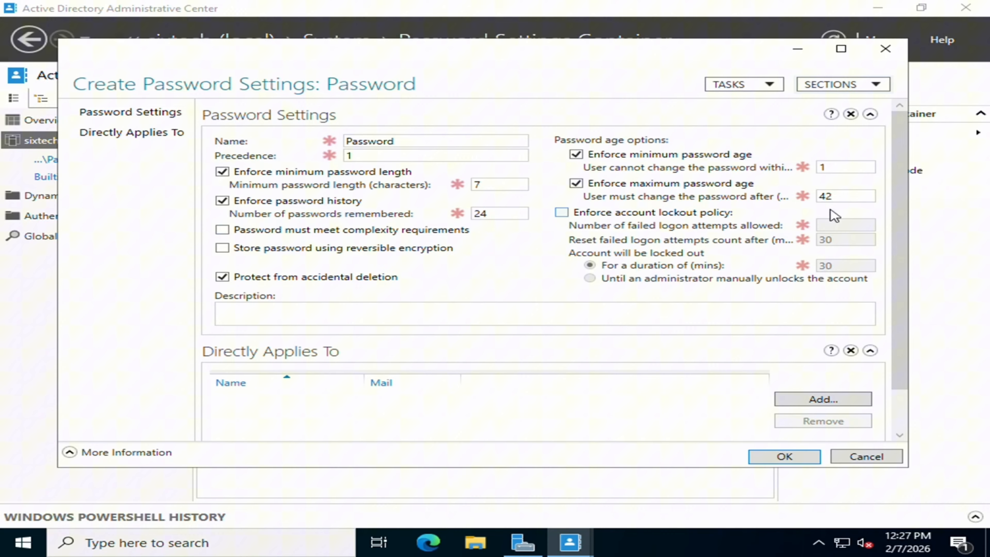
left_click(655, 187)
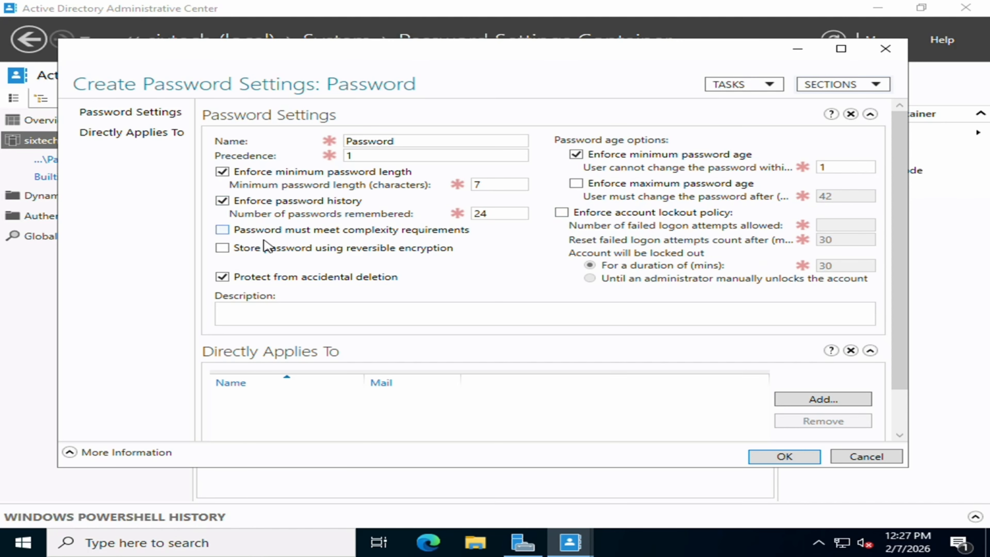
- Try applying the policy to 'Domain Members', which is not found
scroll(322, 260, "down", 1)
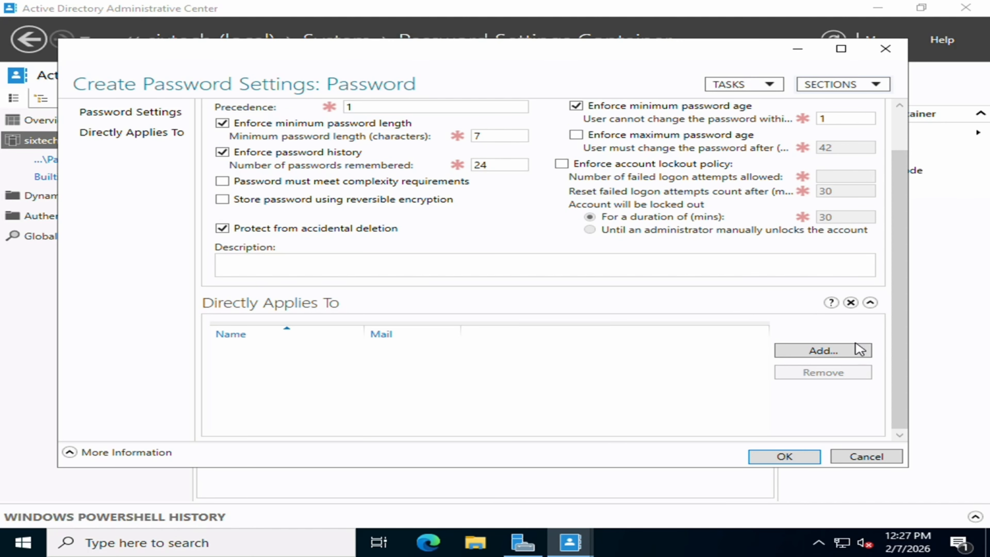
left_click(822, 350)
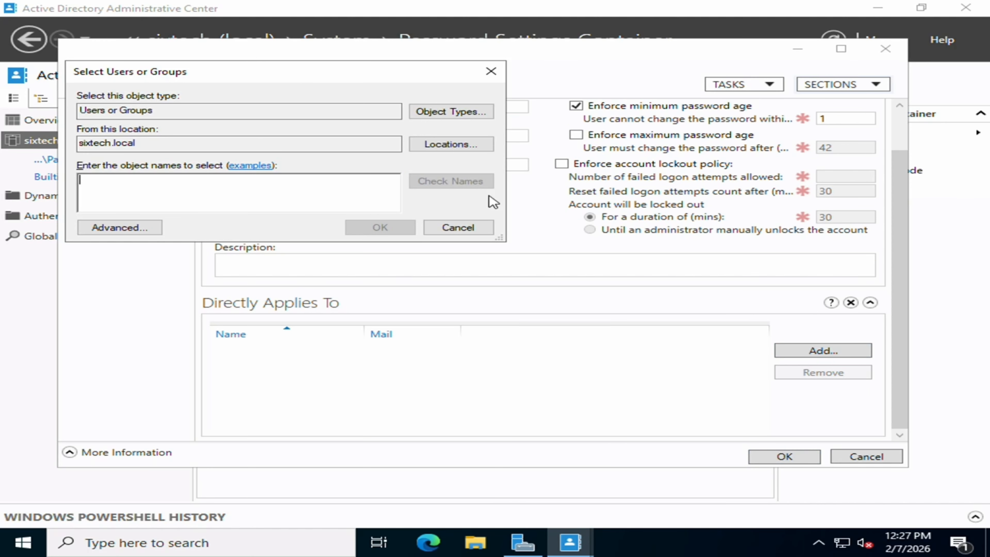
type("D")
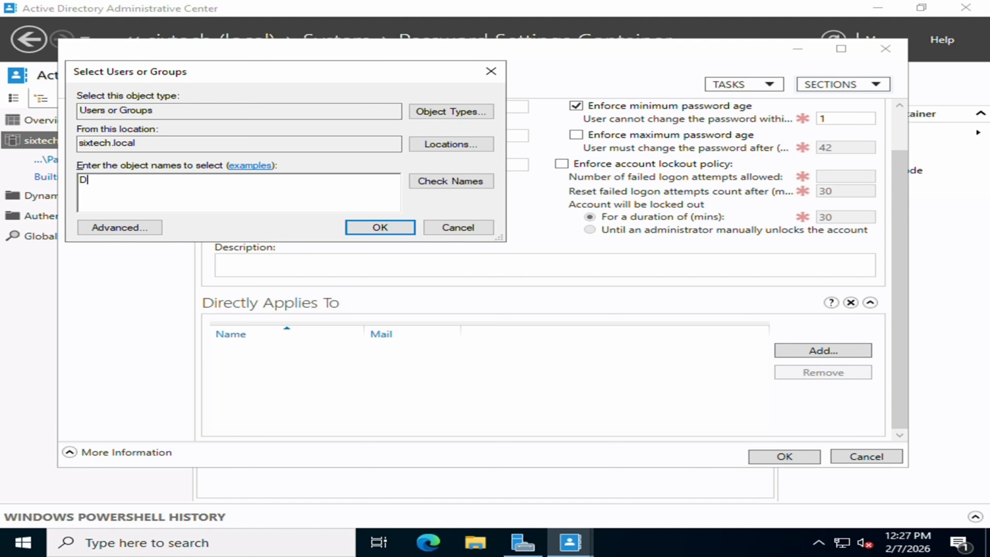
type("omain Members")
key("Return")
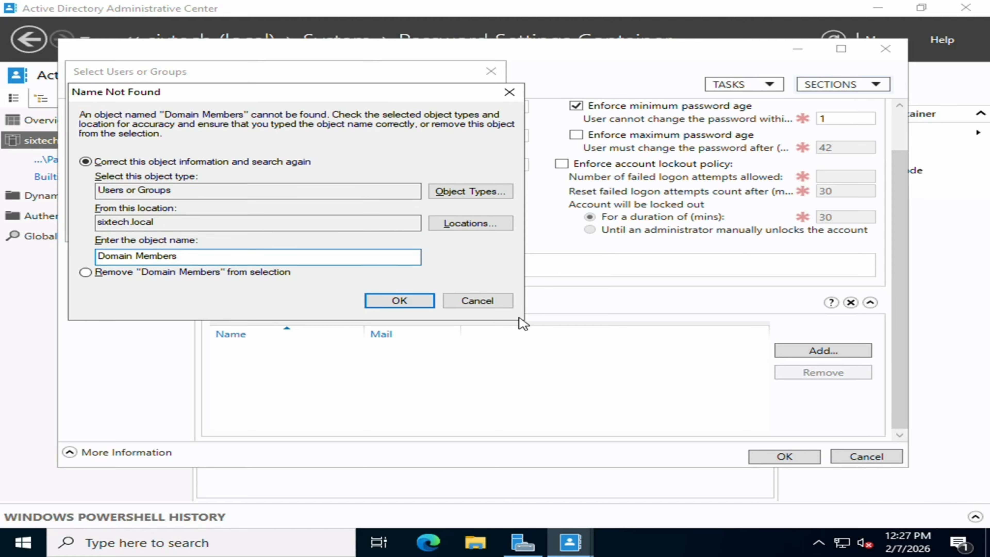
left_click(506, 301)
left_click(480, 228)
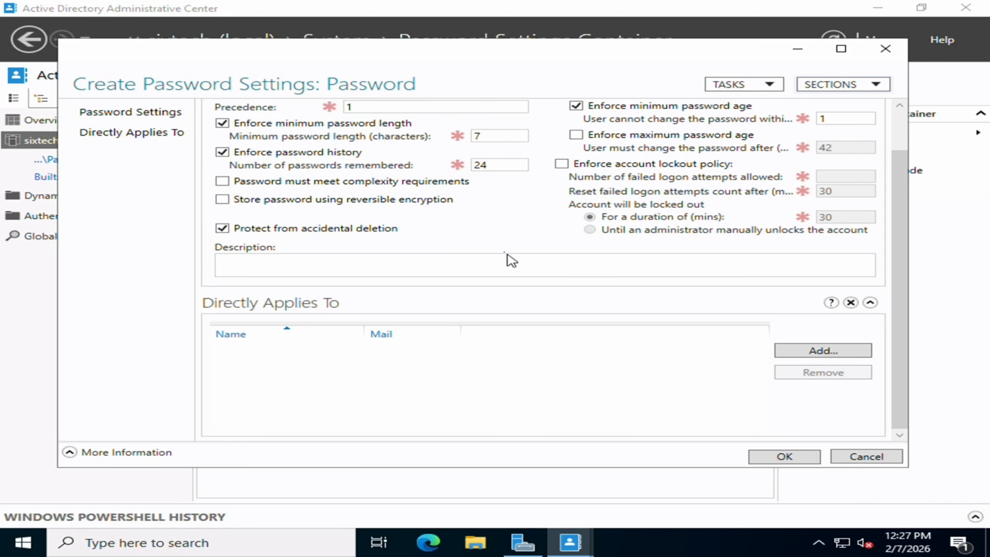
- Set minimum password length 2, keep history 24, and save the policy
scroll(487, 254, "up", 2)
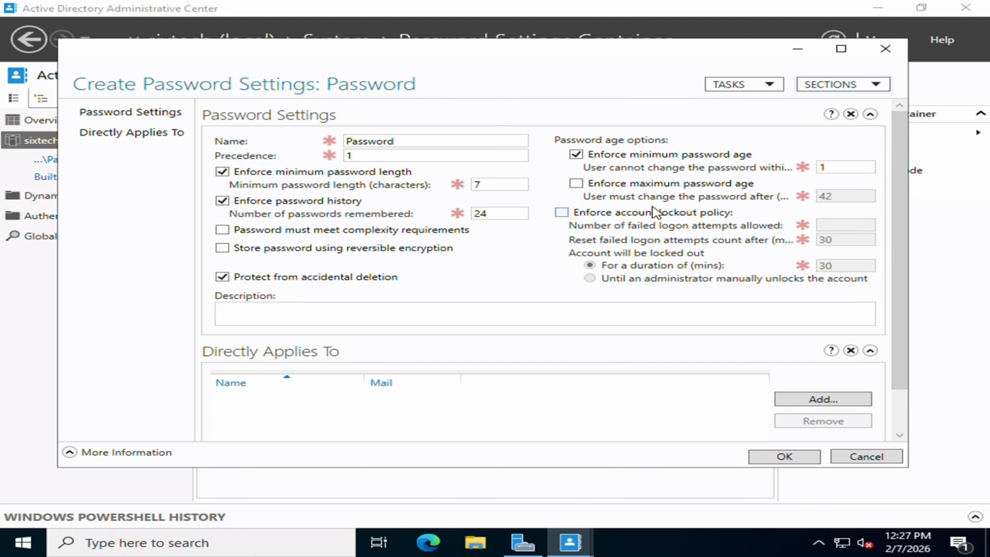
double_click(506, 185)
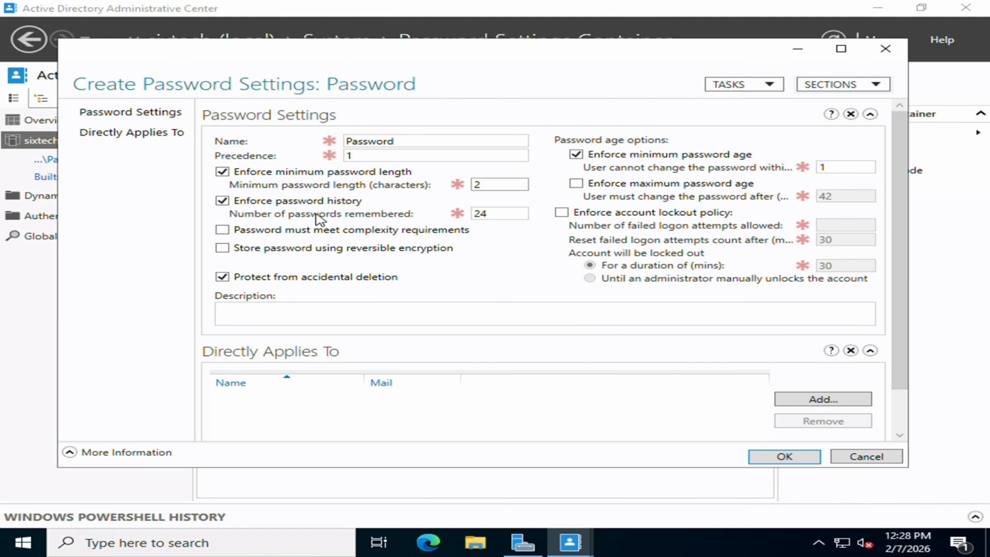
left_click(497, 211)
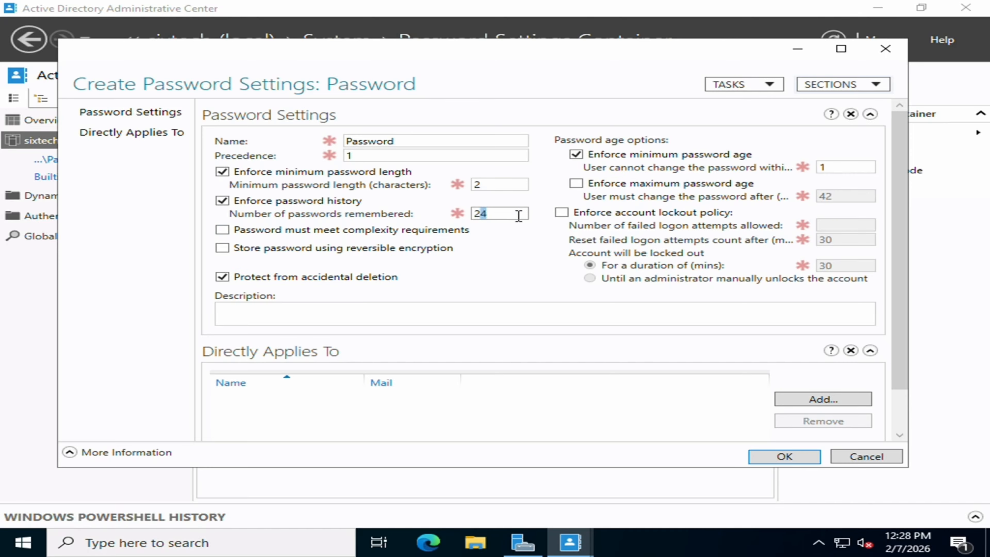
left_click(783, 457)
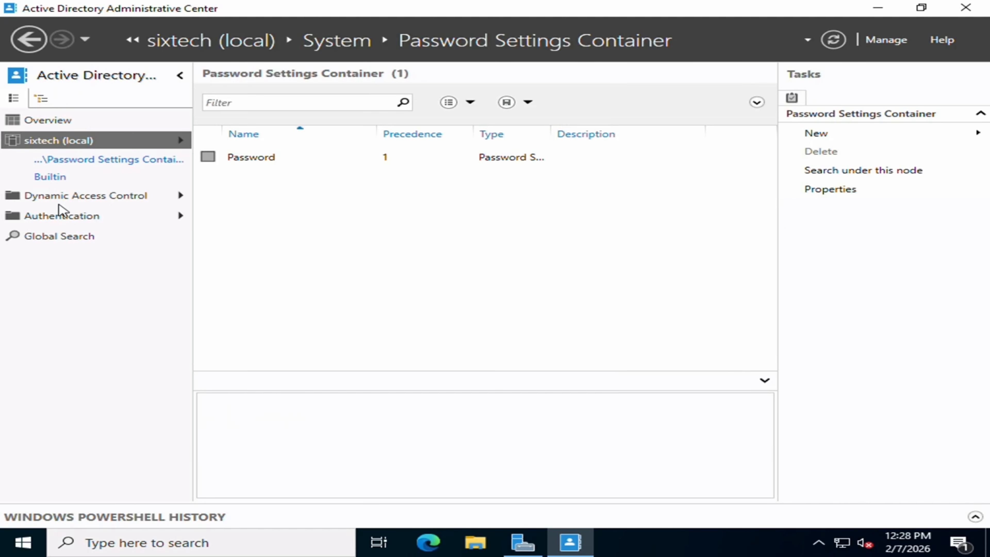
- In the sixtech Users container, start a new group named 6th Tech
left_click(43, 143)
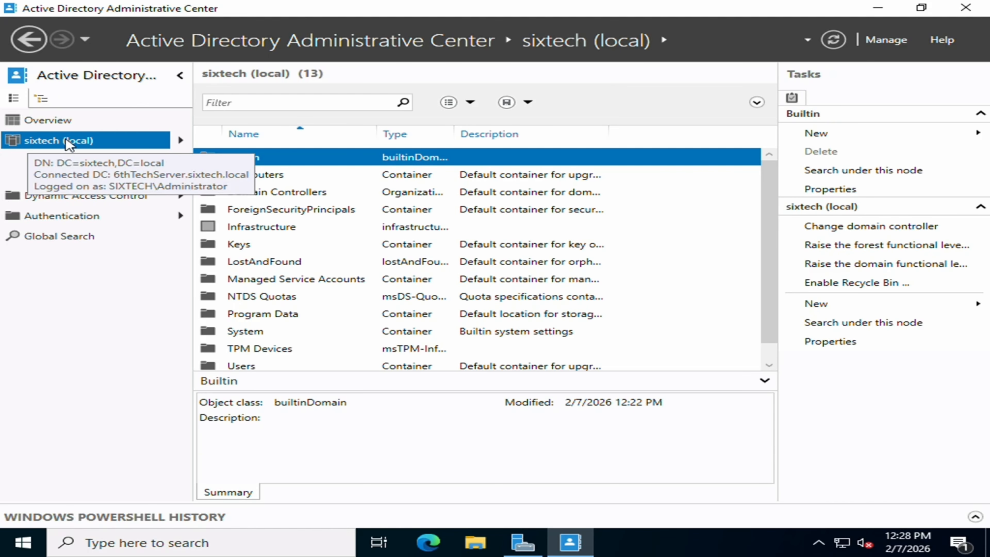
scroll(273, 316, "down", 1)
double_click(253, 349)
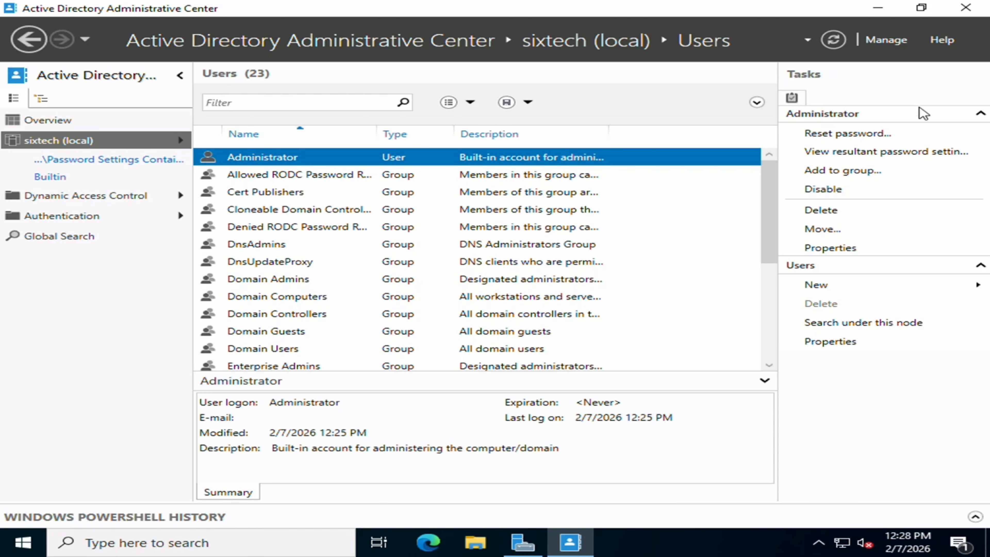
left_click(809, 288)
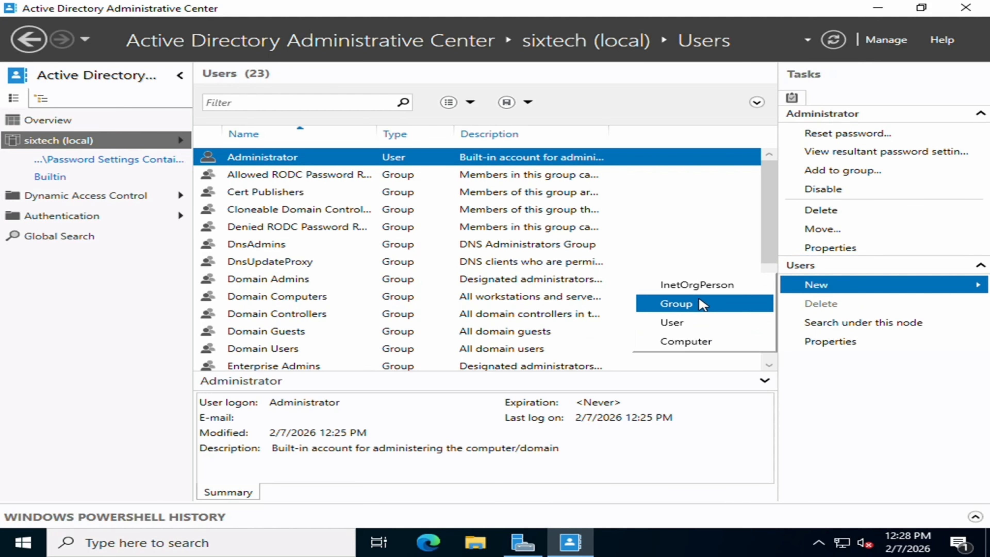
left_click(690, 304)
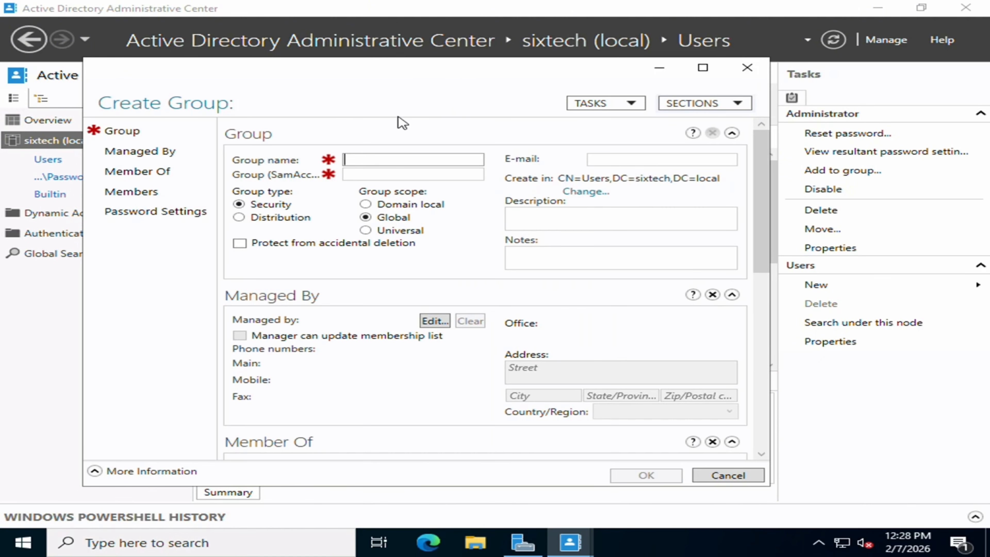
type("6th Tech")
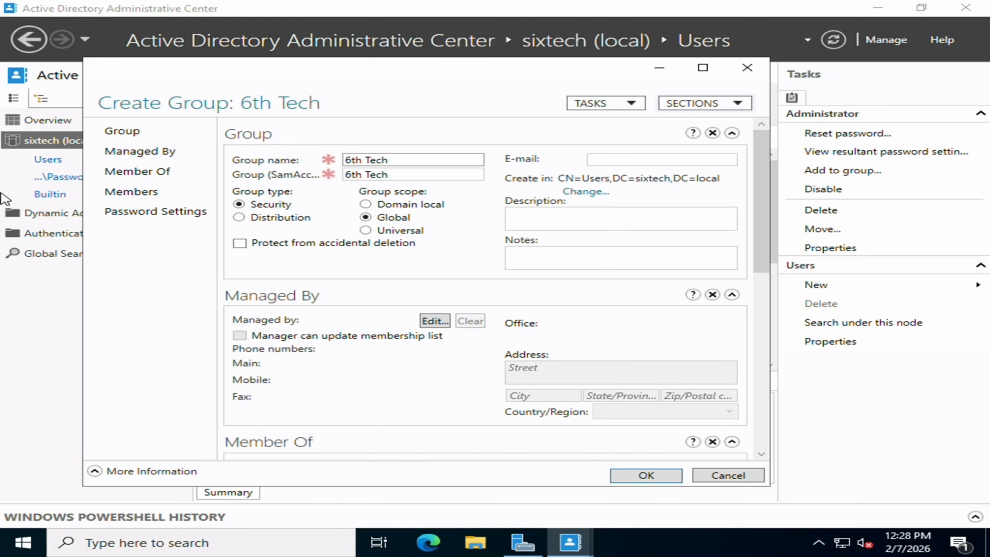
- Assign the Password settings object to the 6th Tech group and create it
left_click(128, 211)
left_click(704, 370)
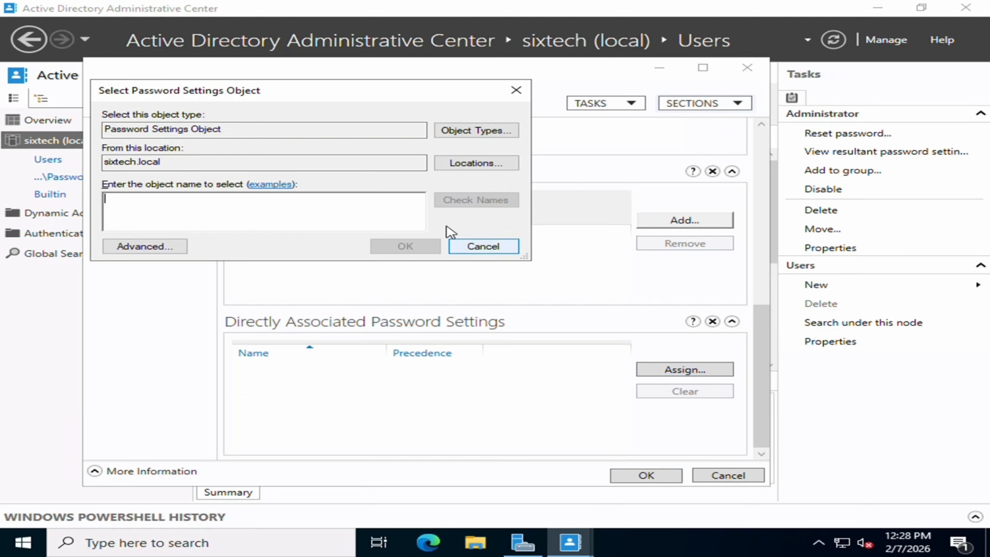
type("P")
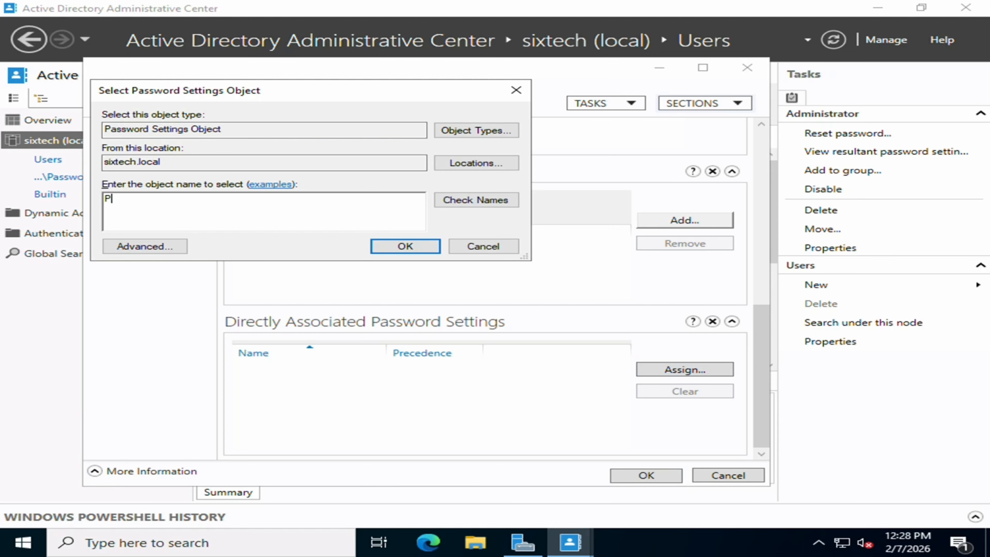
type("assword")
key("Return")
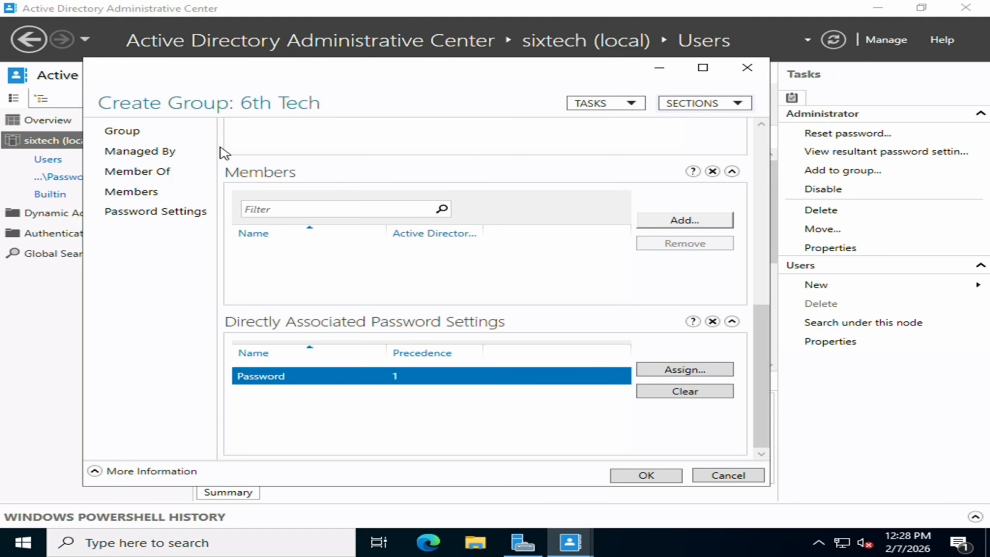
left_click(655, 475)
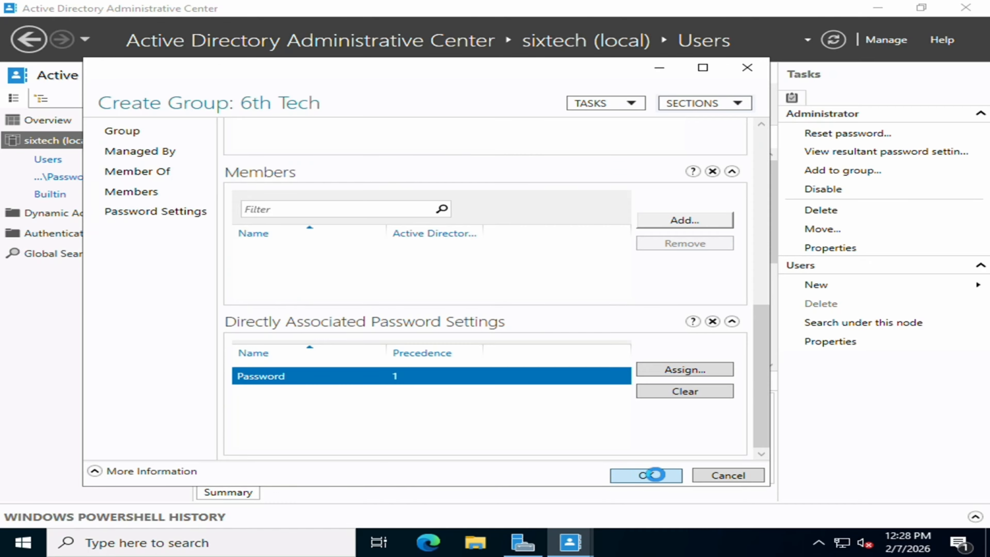
left_click(836, 287)
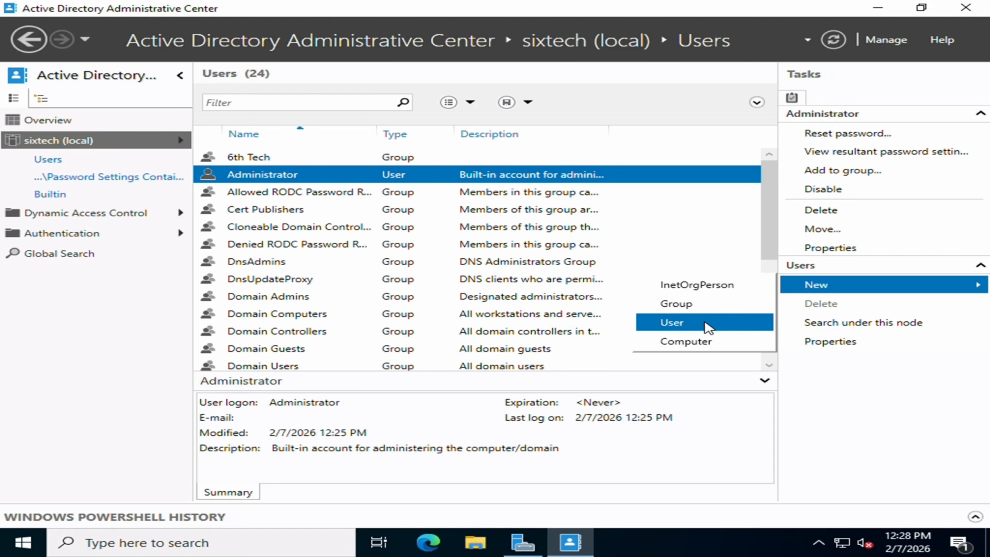
- Start a new user with first name 6th, last name Tech, logon name and password
left_click(682, 323)
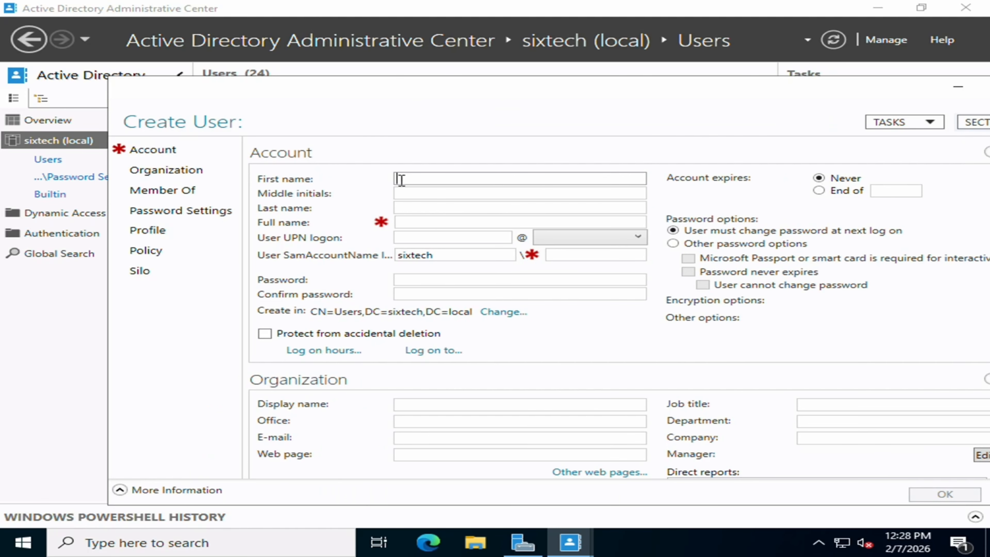
type("6th")
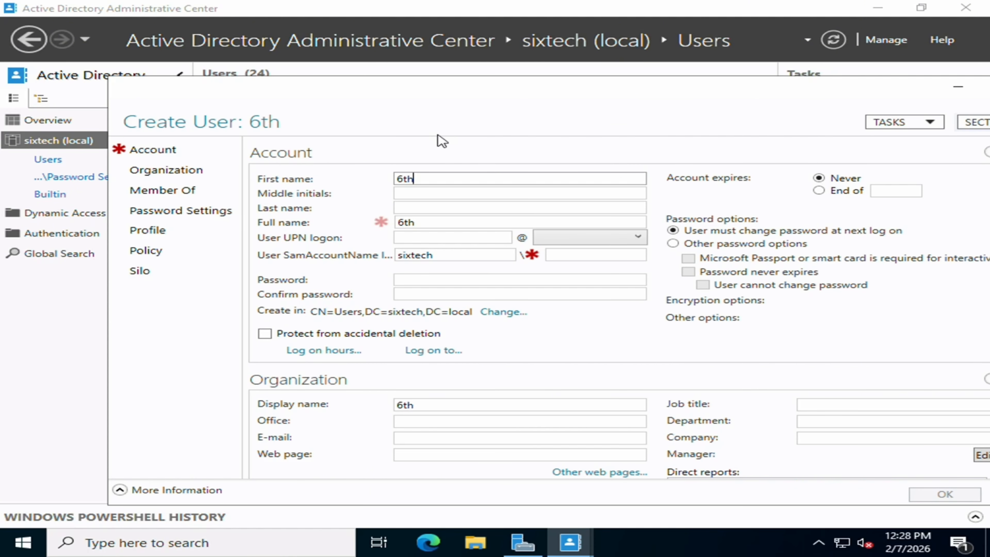
key("Tab")
key("Tab")
type("Tech")
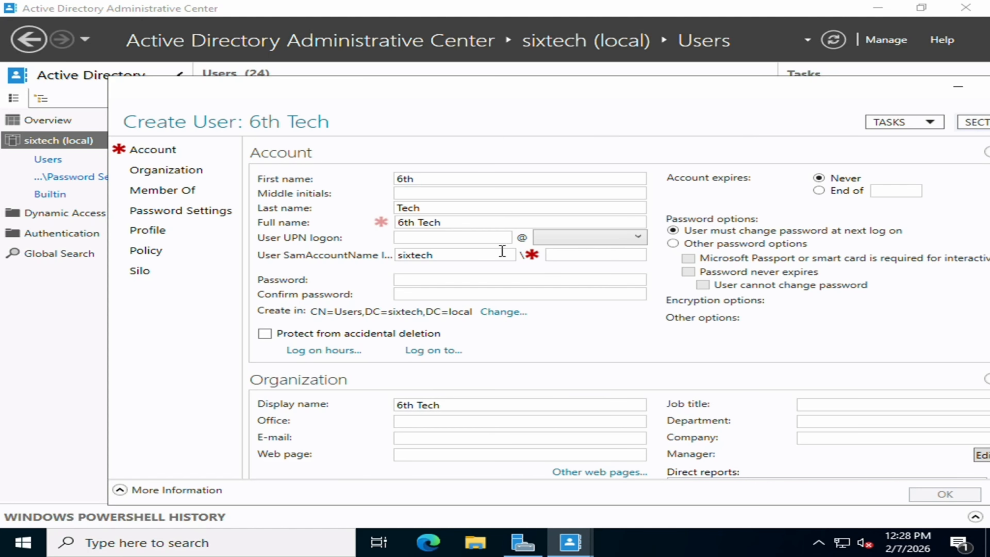
left_click(446, 278)
left_click(447, 239)
type("sixtech")
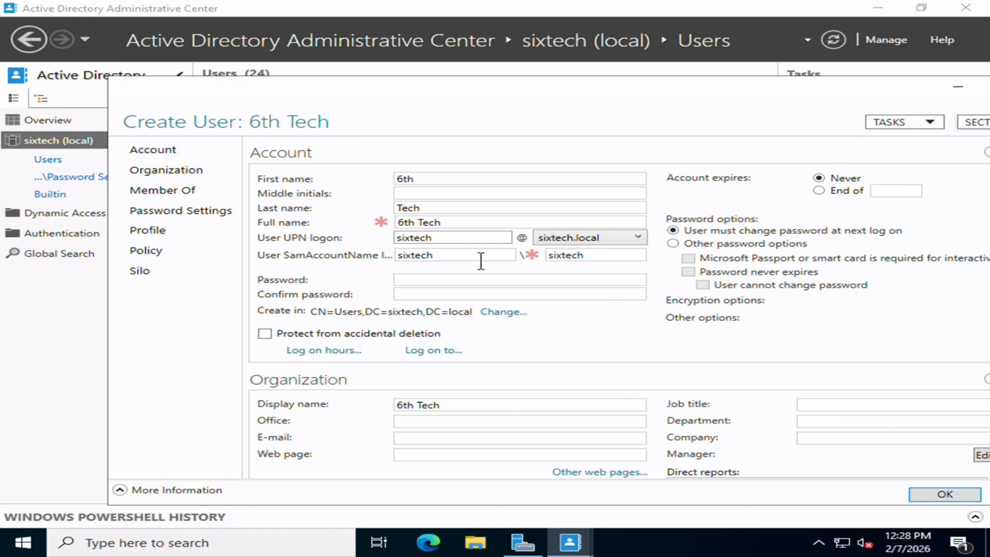
left_click(469, 280)
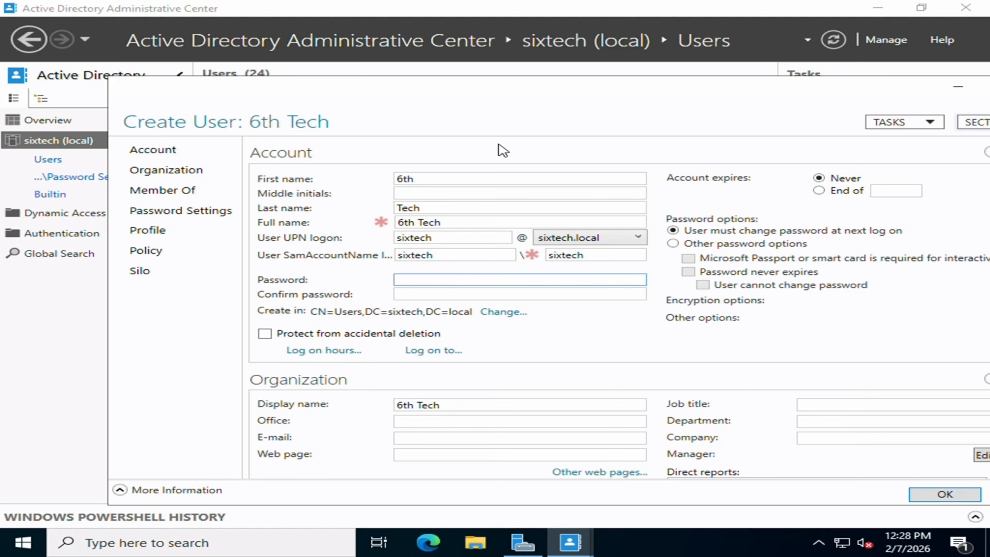
key("Tab")
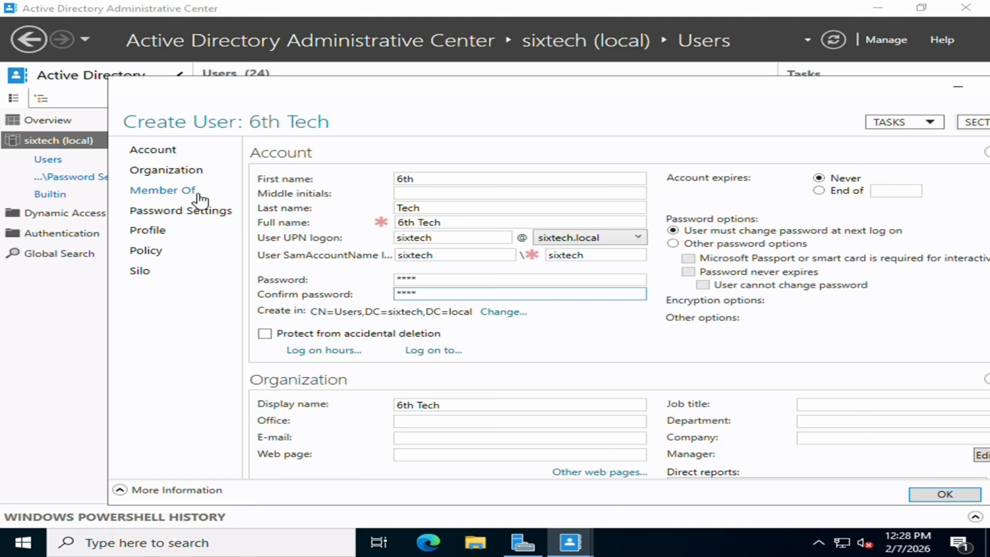
- Make the user a member of 6th Tech and attempt to create it
left_click(188, 192)
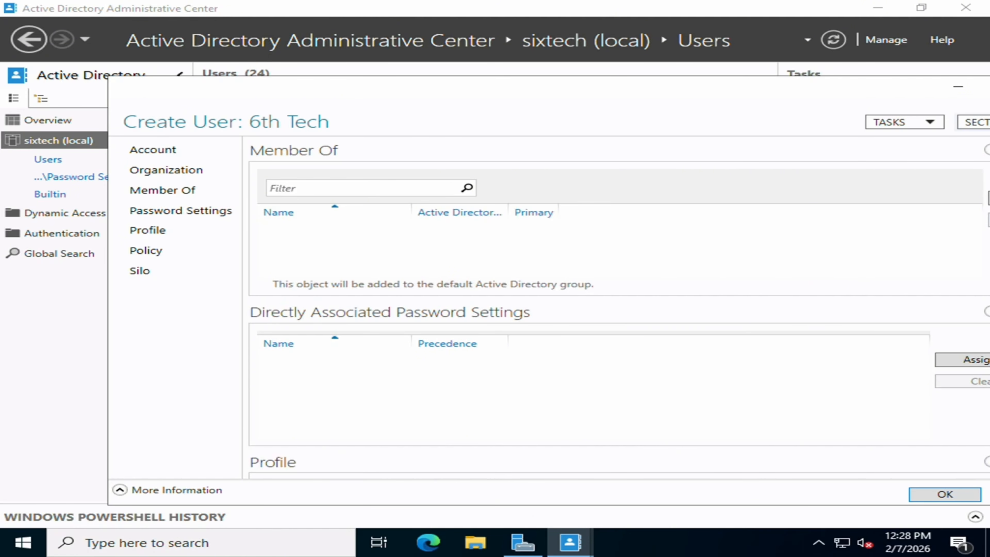
left_click_drag(835, 95, 705, 74)
left_click(880, 178)
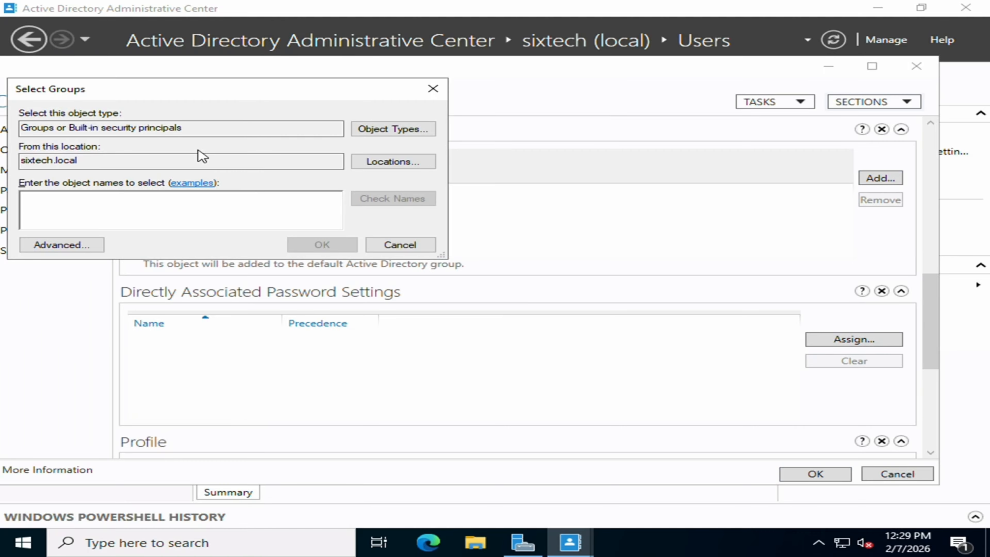
type("6th Te")
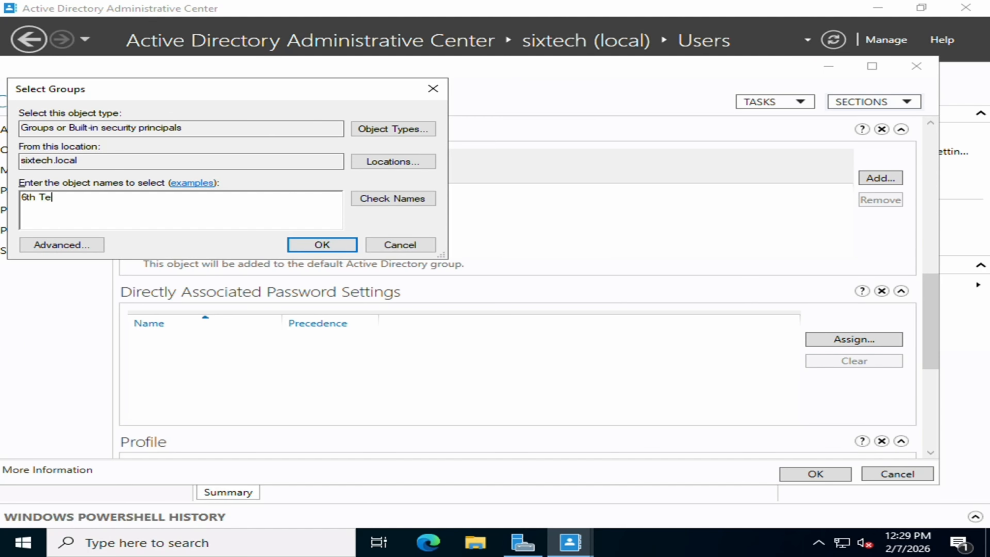
type("ch")
key("Return")
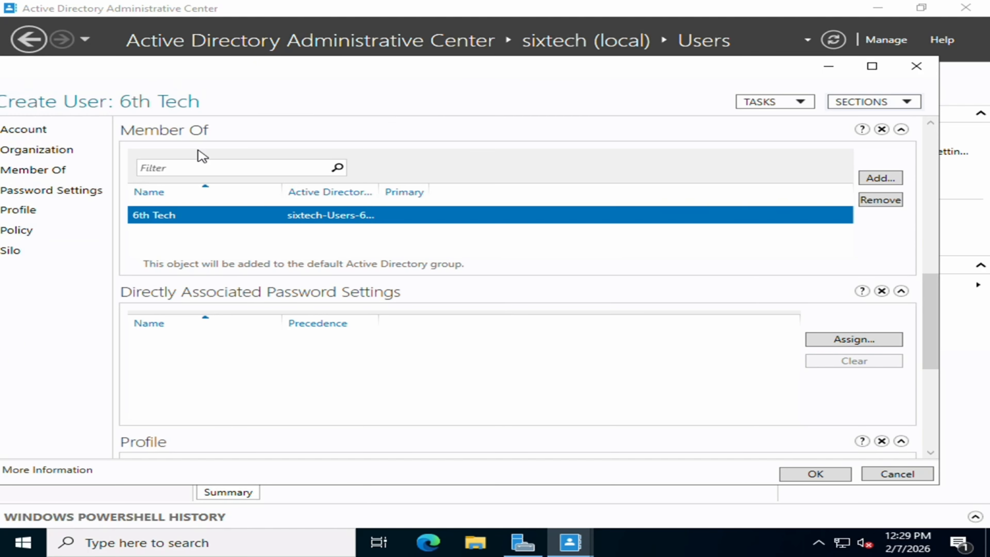
left_click(844, 474)
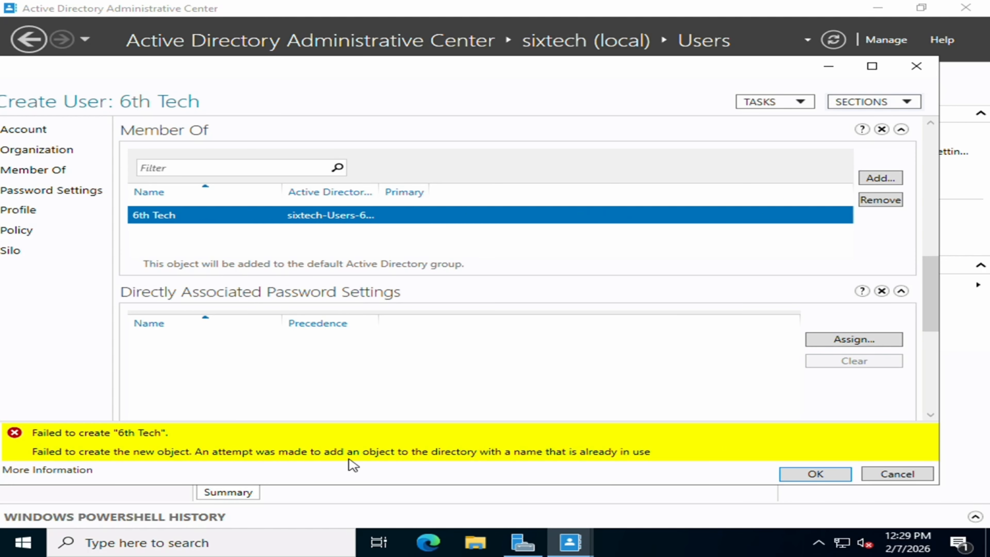
- After the name-in-use error, change the user logon name to thetech
left_click(851, 339)
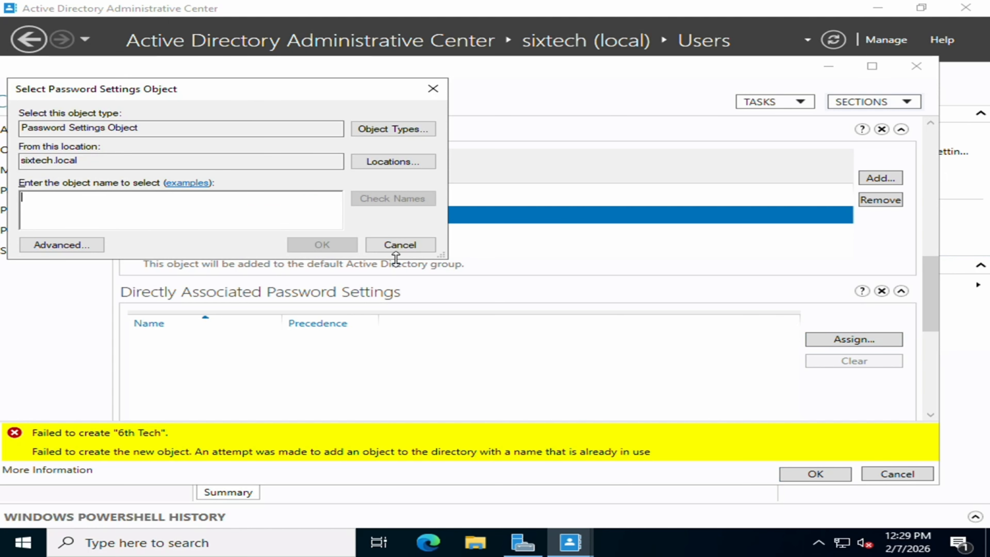
left_click(423, 251)
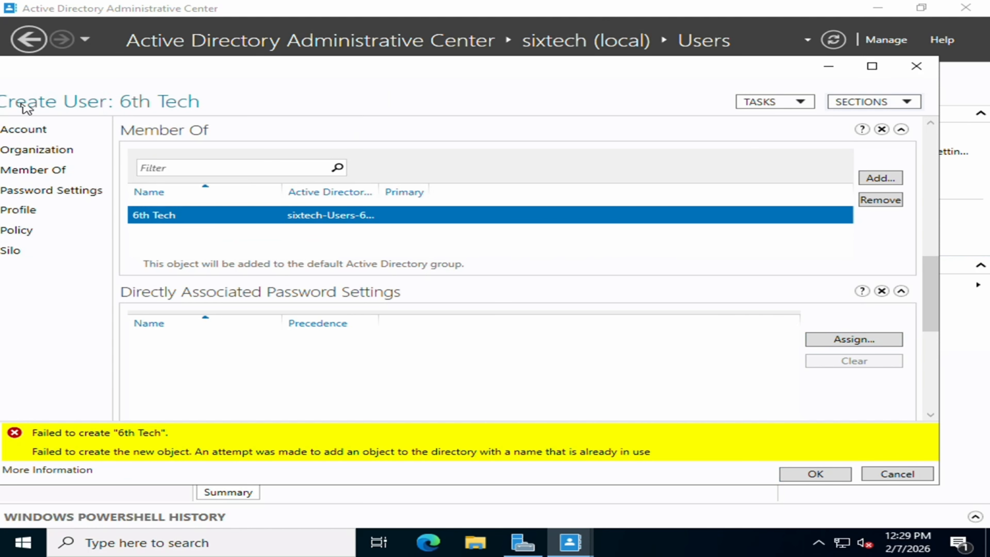
left_click(52, 129)
left_click_drag(228, 69, 260, 67)
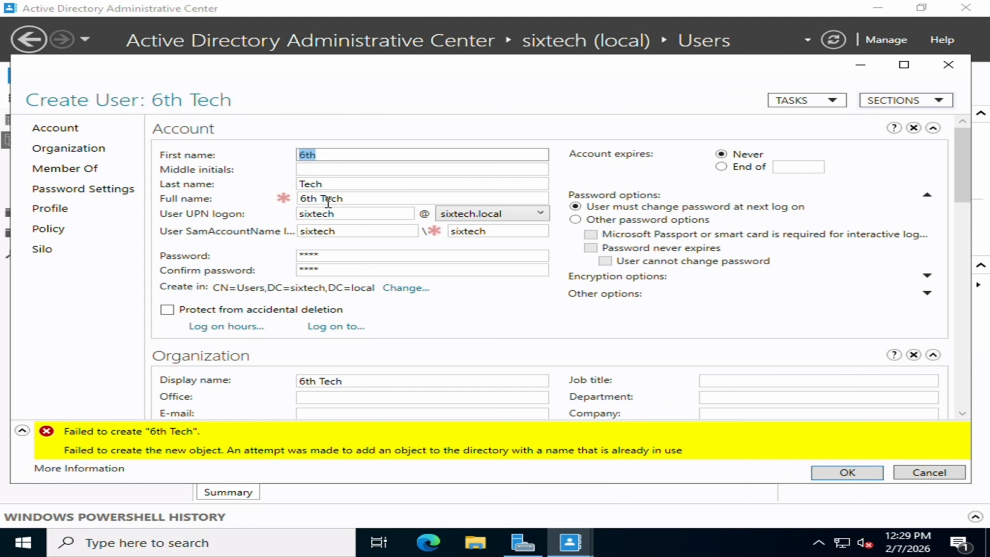
left_click_drag(370, 214, 274, 225)
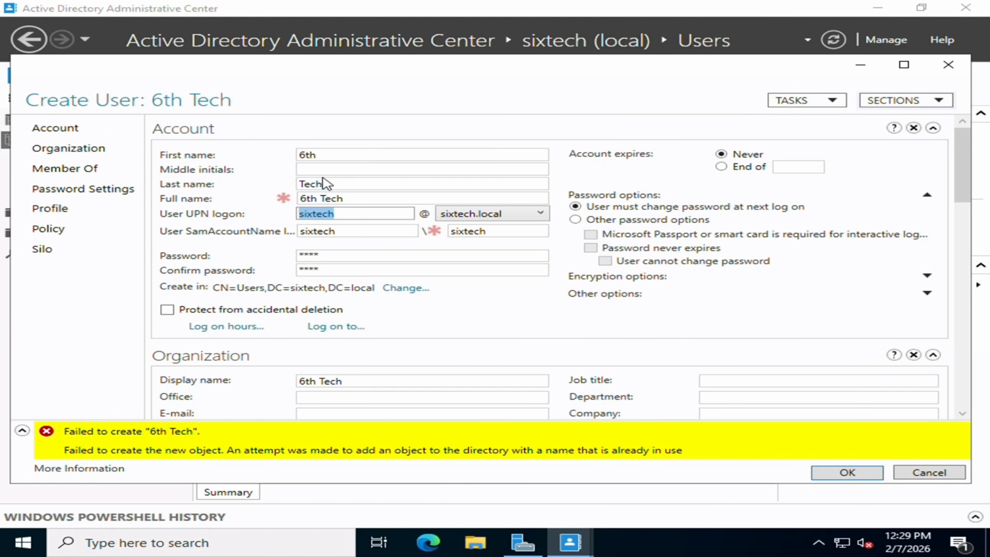
key("BackSpace")
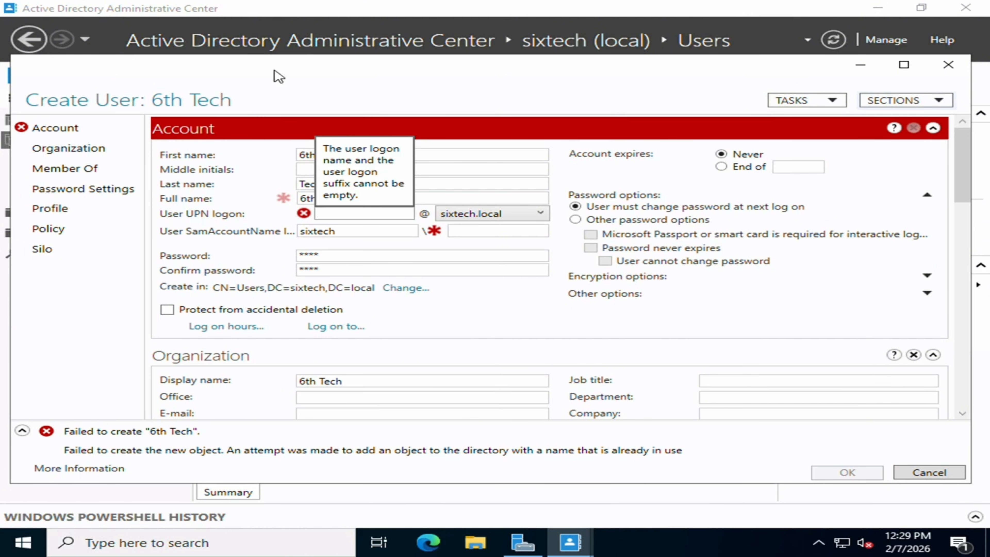
type("s")
key("BackSpace")
type("the")
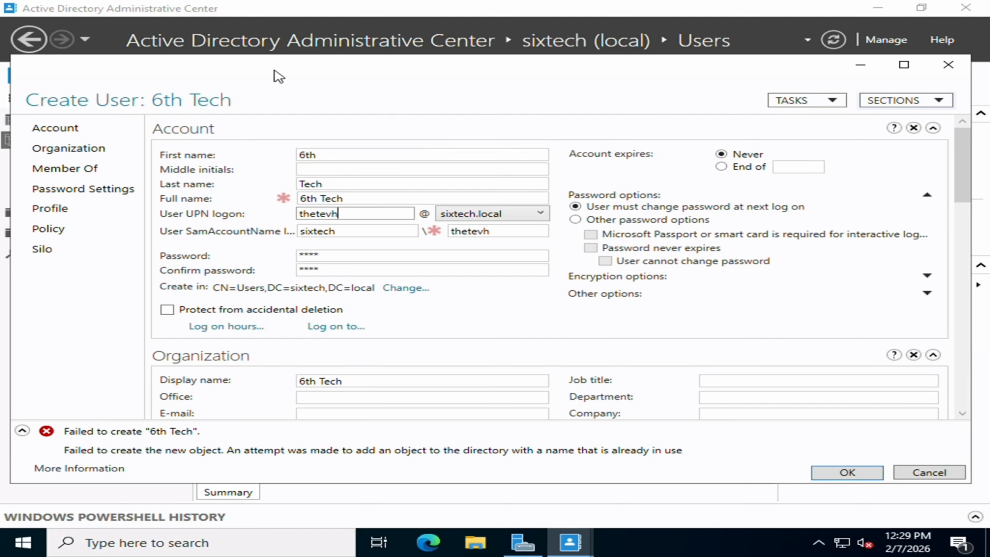
type("tech")
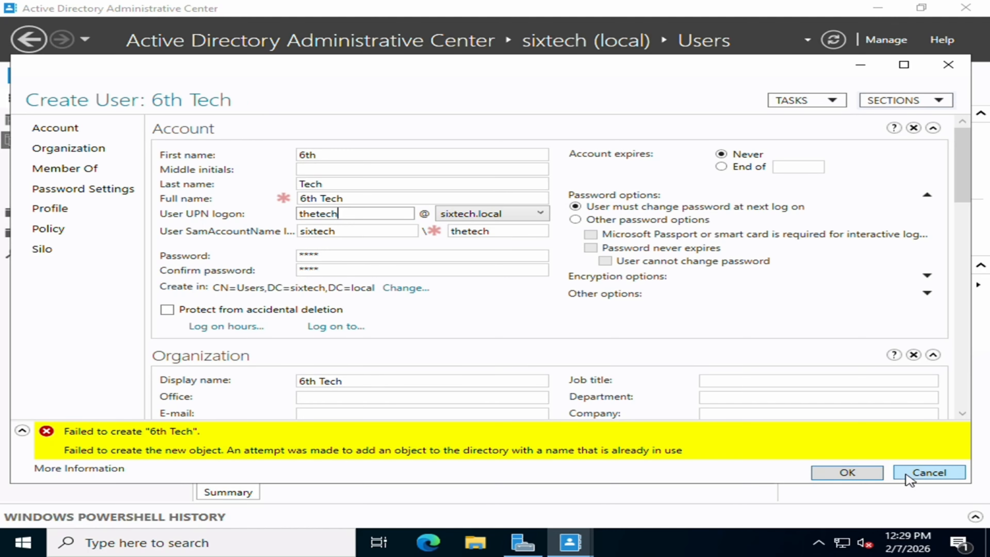
- Change the first name to Tech and logon name to tech, then submit
left_click(344, 156)
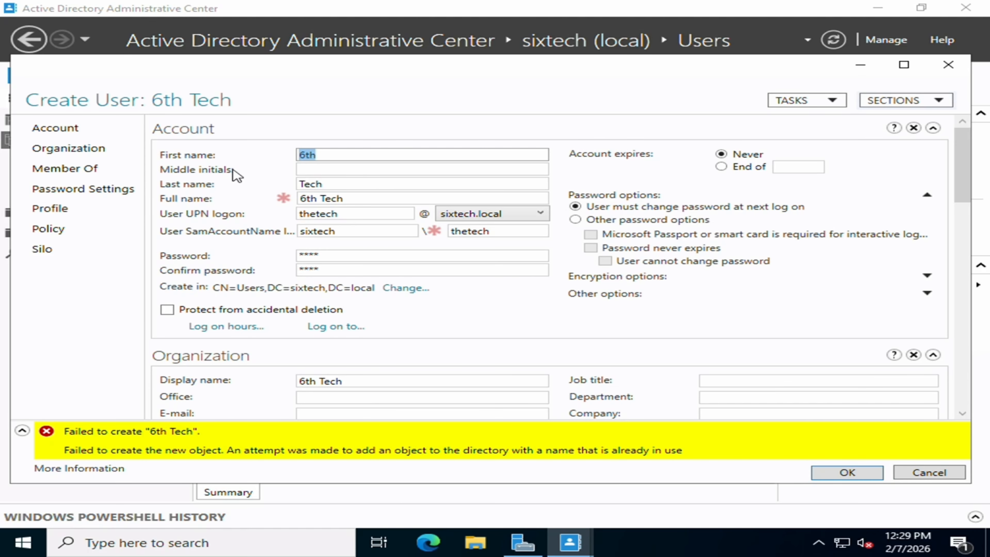
type("Tech")
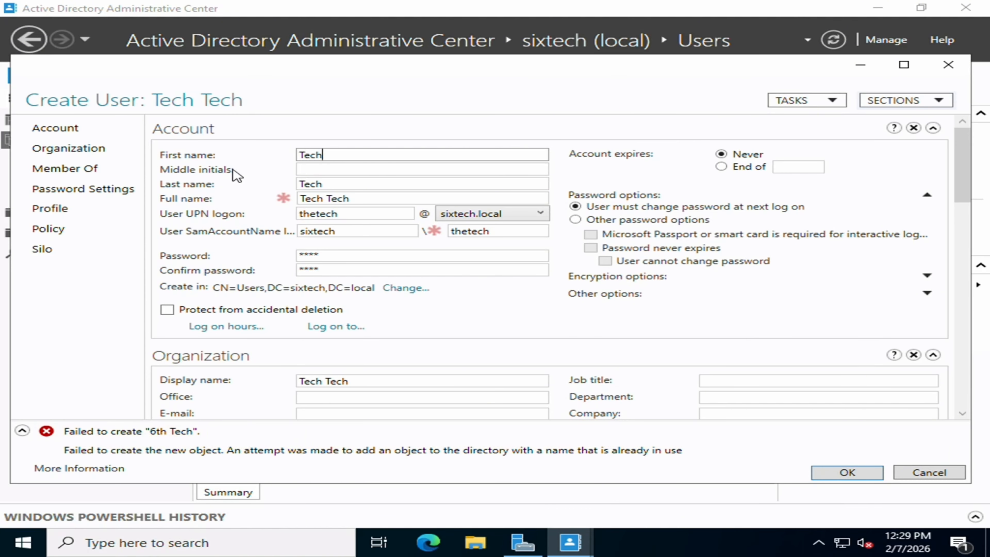
left_click(367, 213)
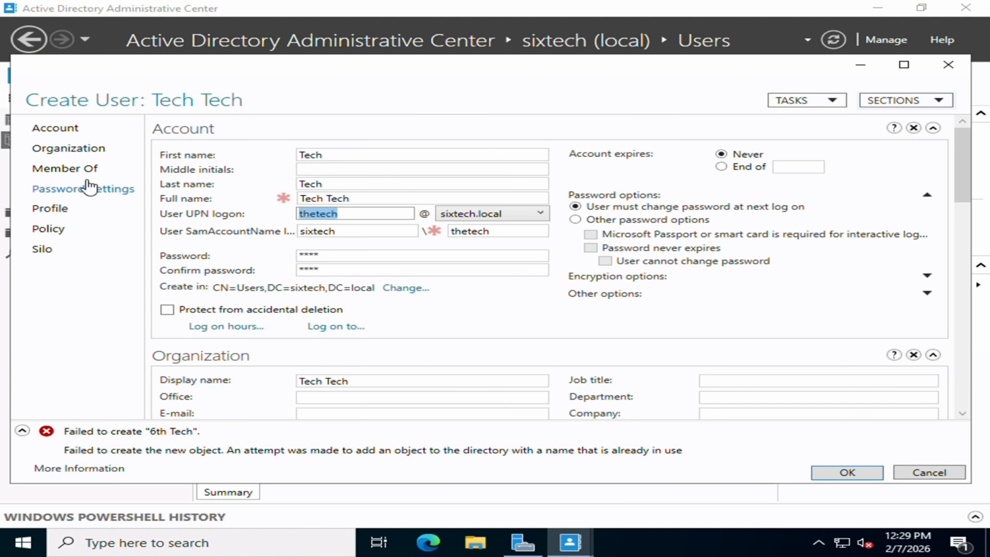
type("tech")
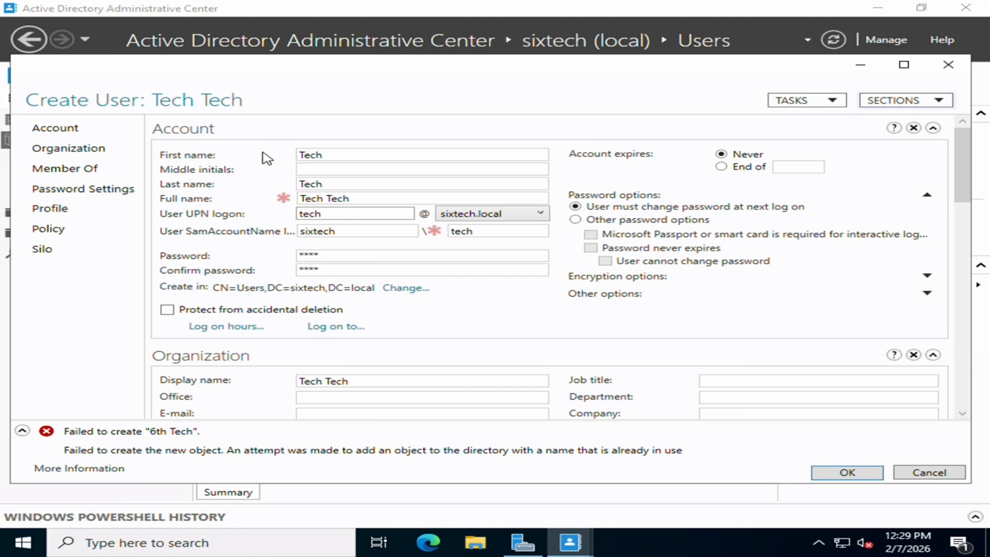
left_click(847, 472)
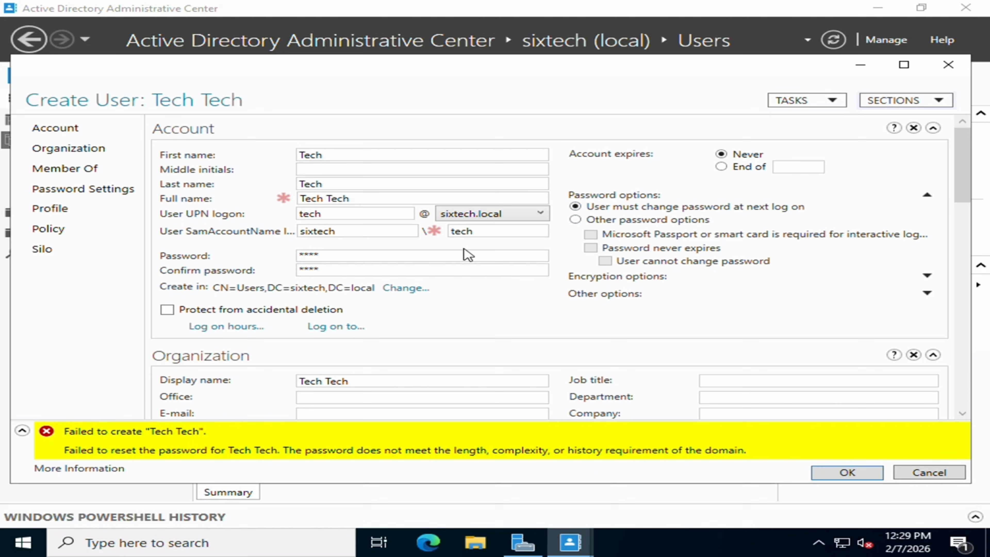
- Clear both password fields and submit the Tech Tech user again
double_click(449, 255)
key("BackSpace")
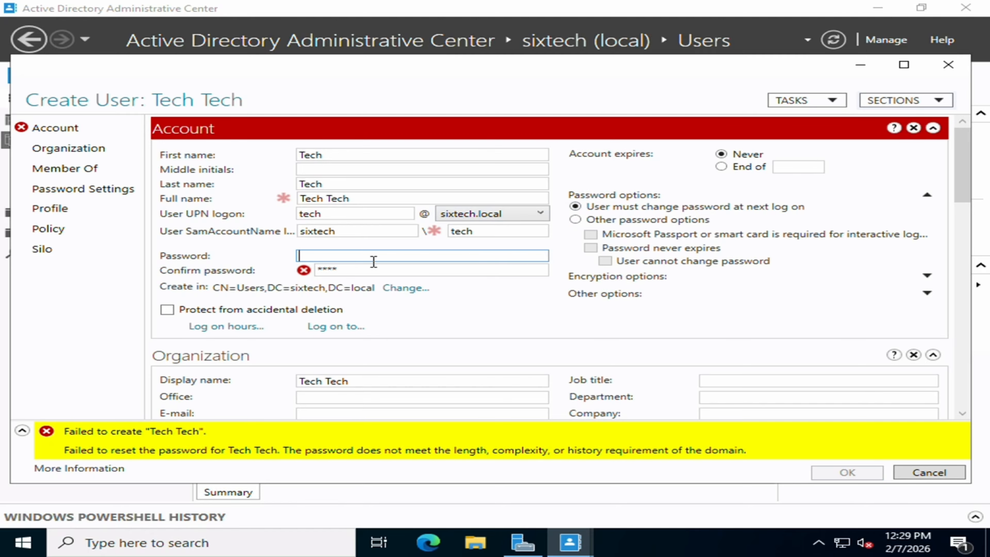
left_click(373, 269)
double_click(373, 270)
key("BackSpace")
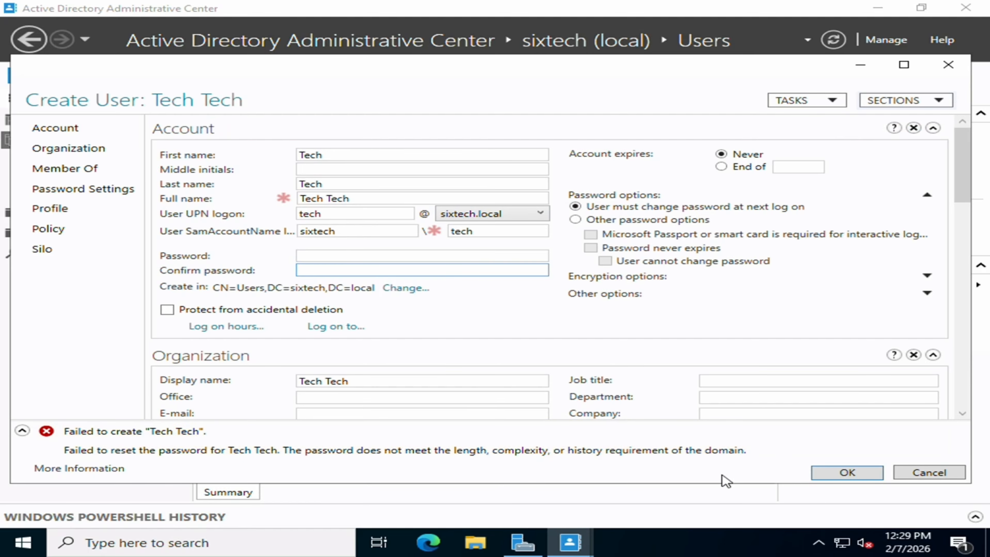
left_click(847, 473)
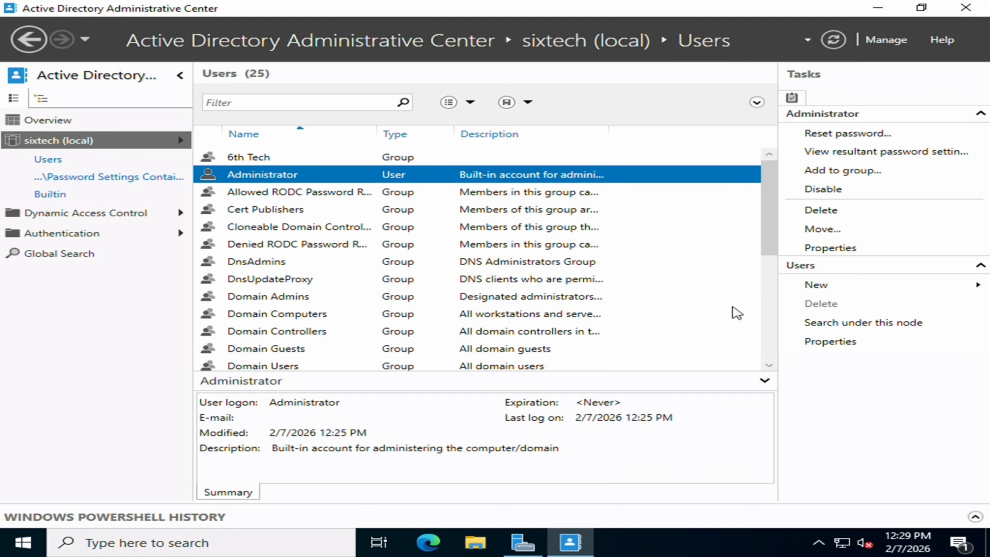
- Reset Tech Tech's password with no forced change at next logon, then enable the account
scroll(246, 281, "down", 4)
scroll(257, 294, "up", 4)
scroll(336, 167, "down", 4)
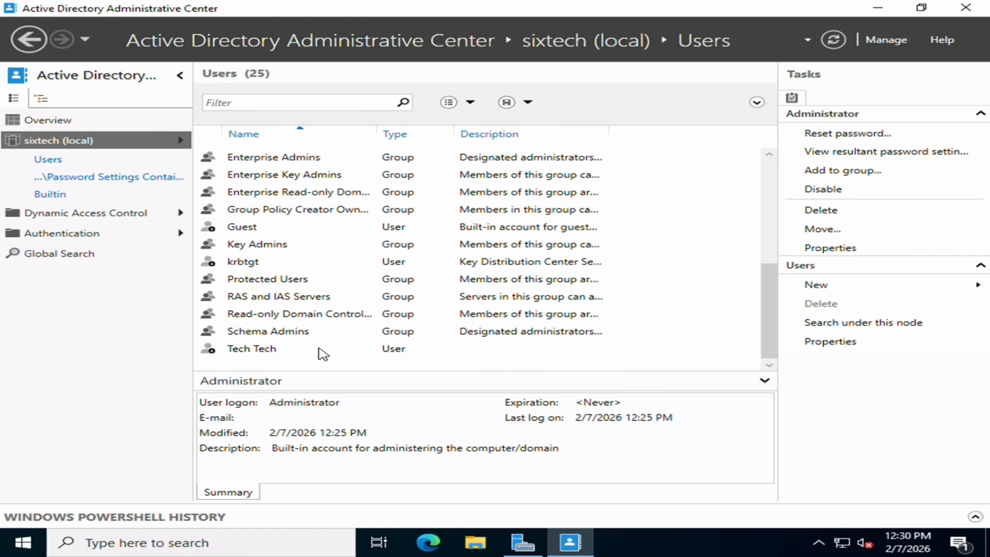
right_click(319, 348)
left_click(449, 358)
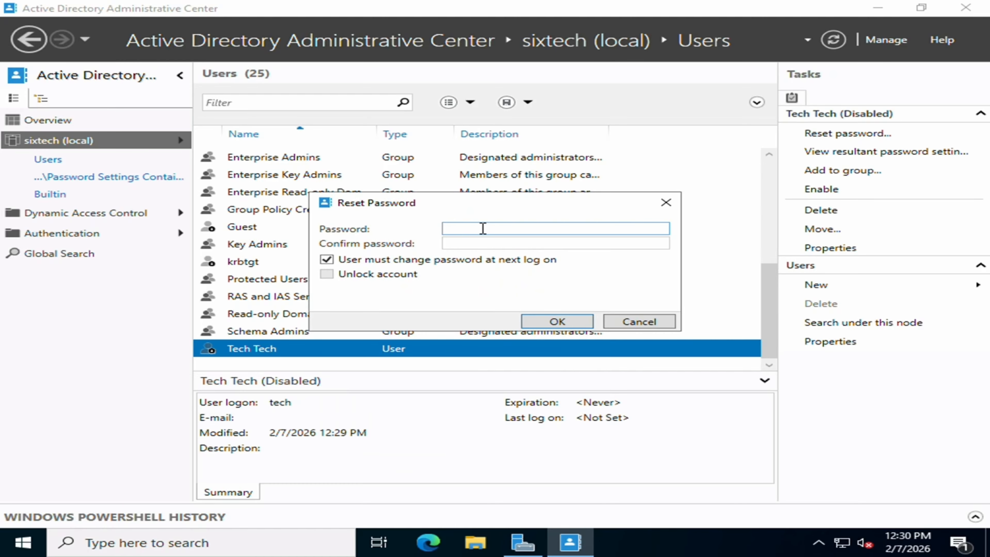
left_click(465, 261)
left_click(486, 228)
key("Tab")
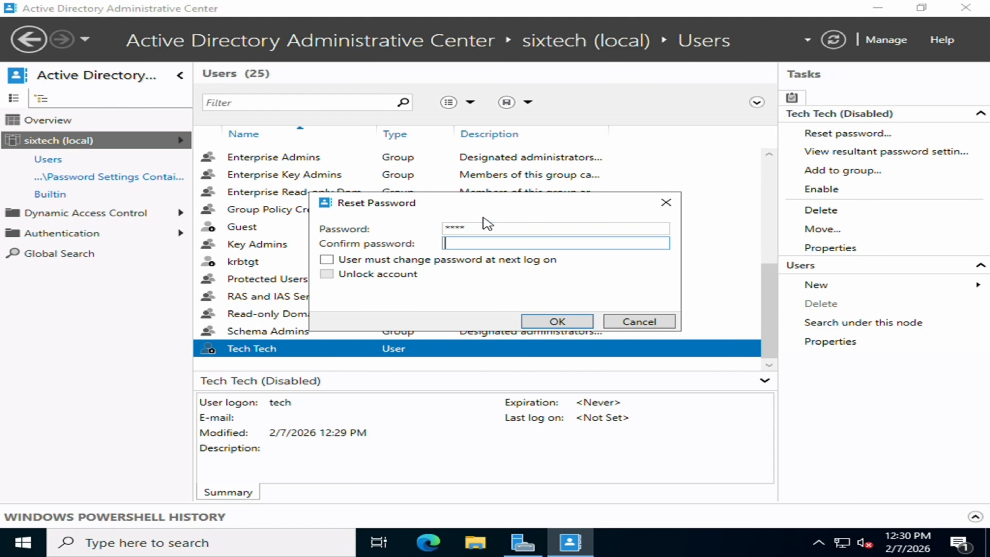
key("Return")
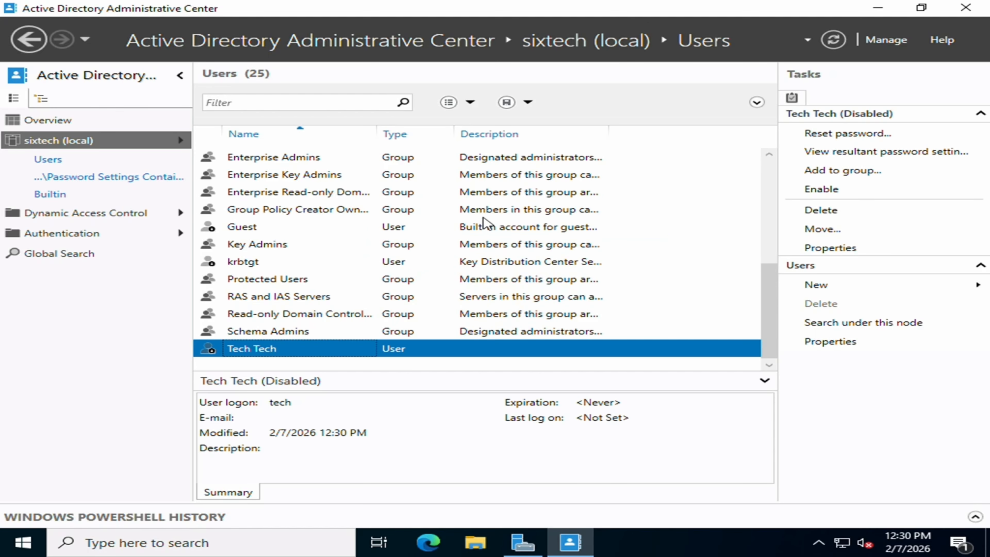
right_click(360, 350)
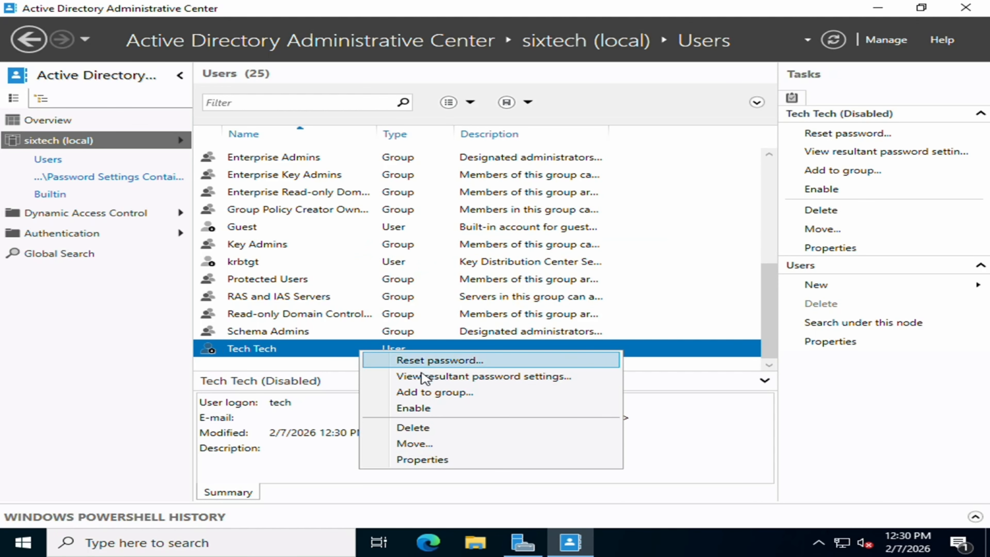
left_click(485, 407)
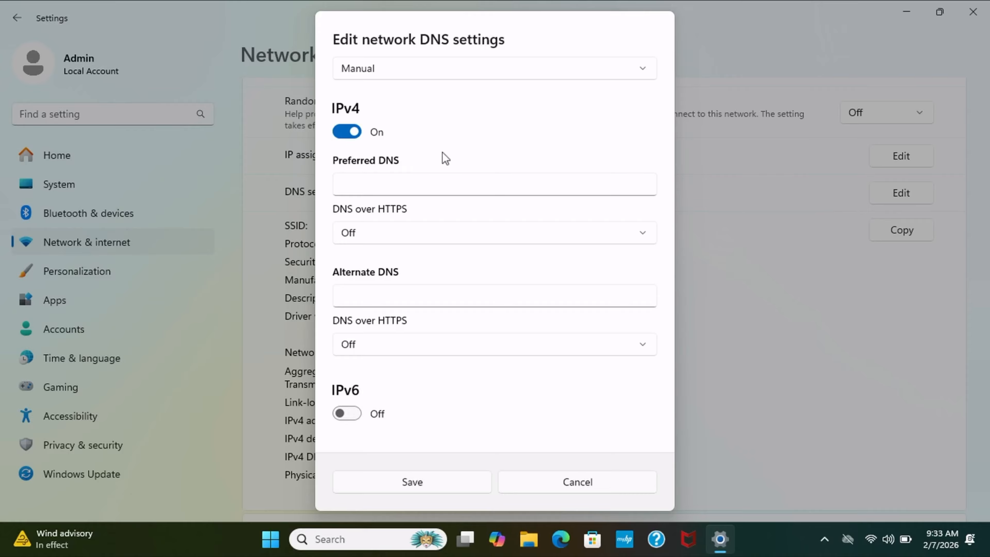
- Save 10.0.0.2 as the preferred IPv4 DNS server, then go to the Accounts page
left_click(414, 185)
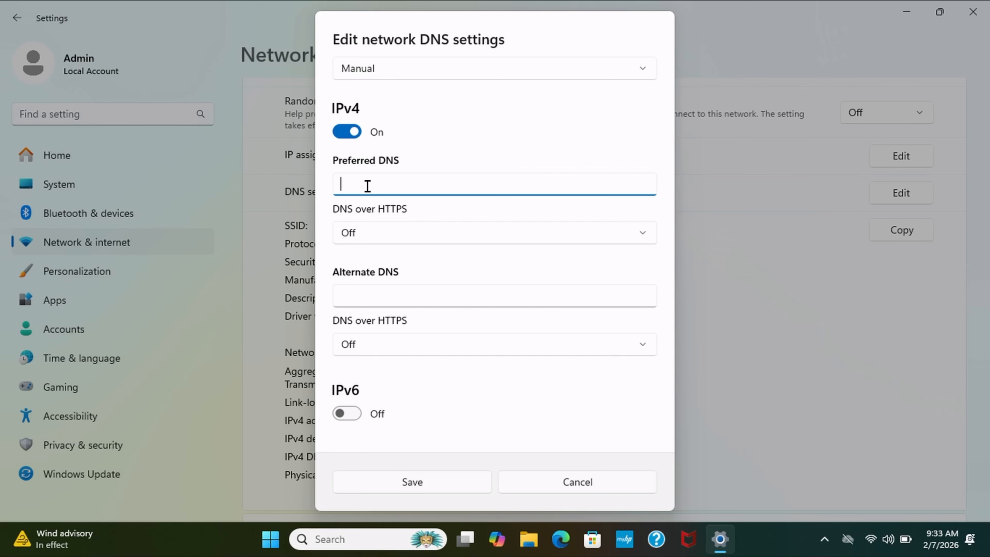
type("10.0.0.2")
left_click(472, 485)
left_click(82, 324)
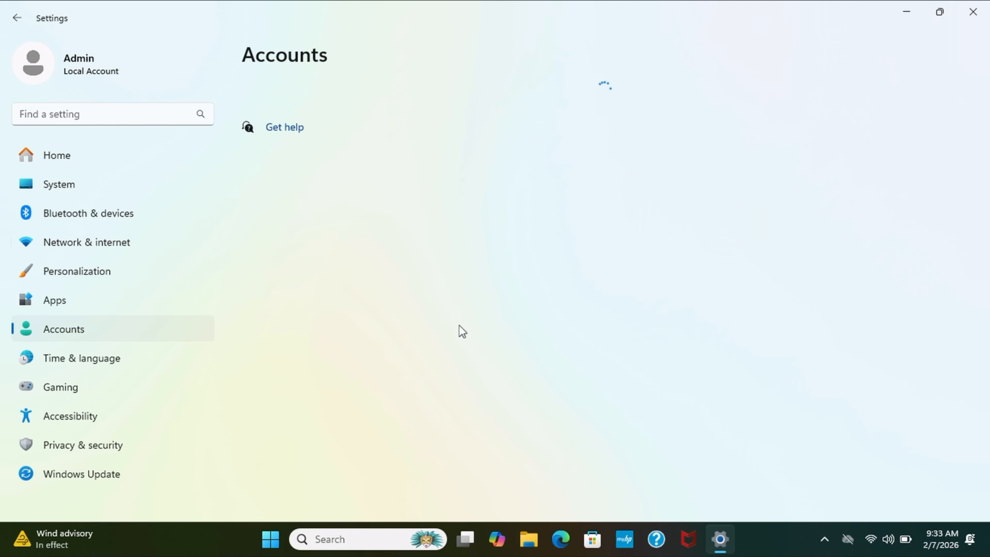
- Under Access work or school, choose Connect and join this device to a local Active Directory domain
scroll(458, 325, "down", 5)
scroll(462, 330, "down", 3)
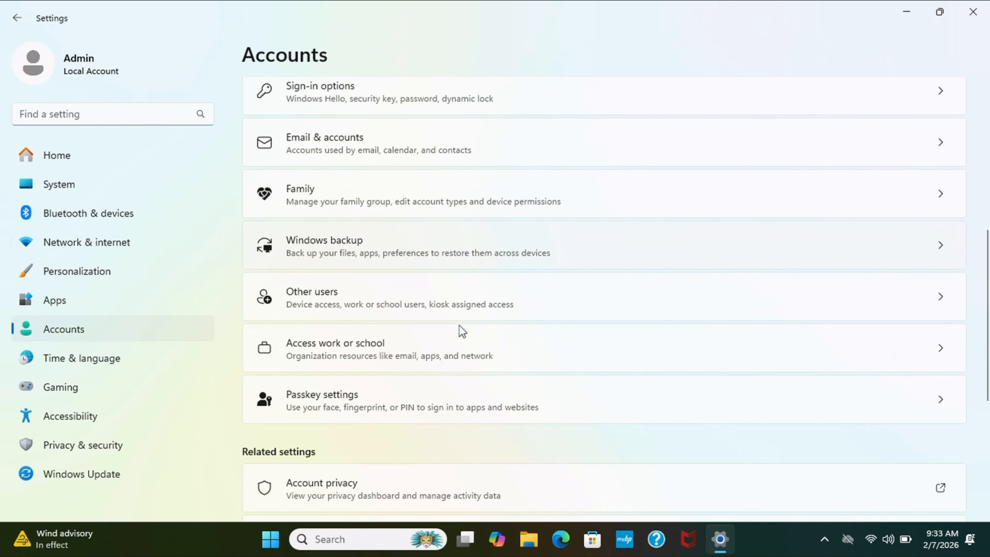
left_click(393, 348)
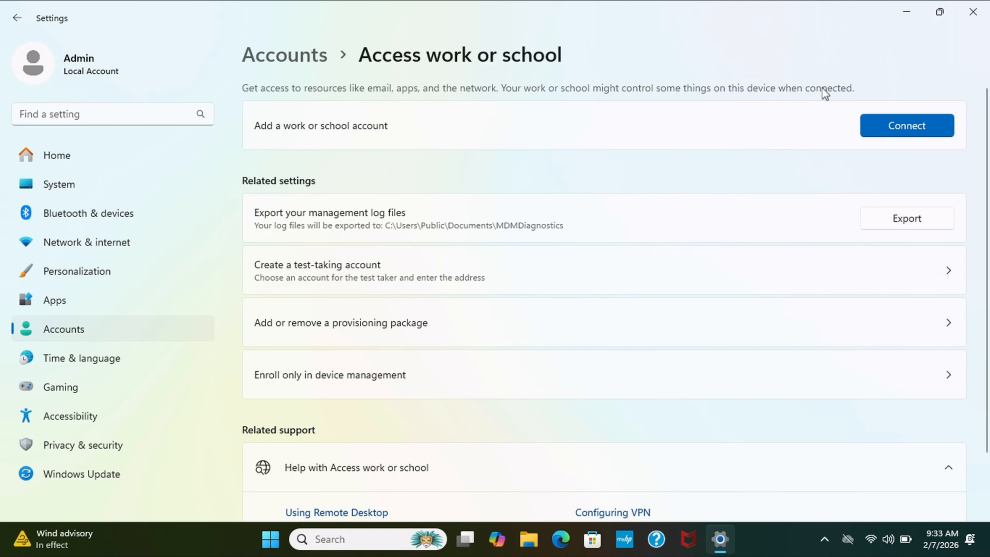
left_click(897, 129)
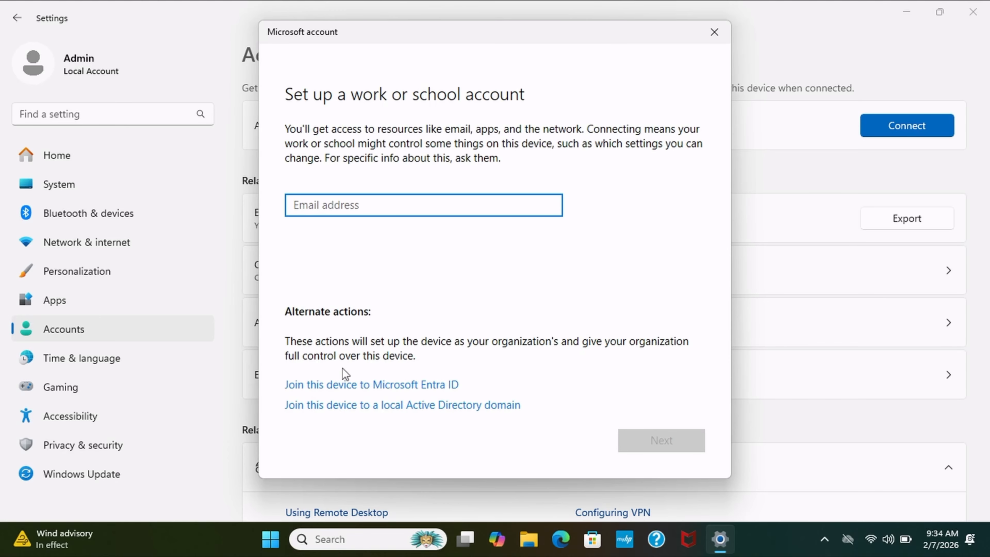
left_click(439, 406)
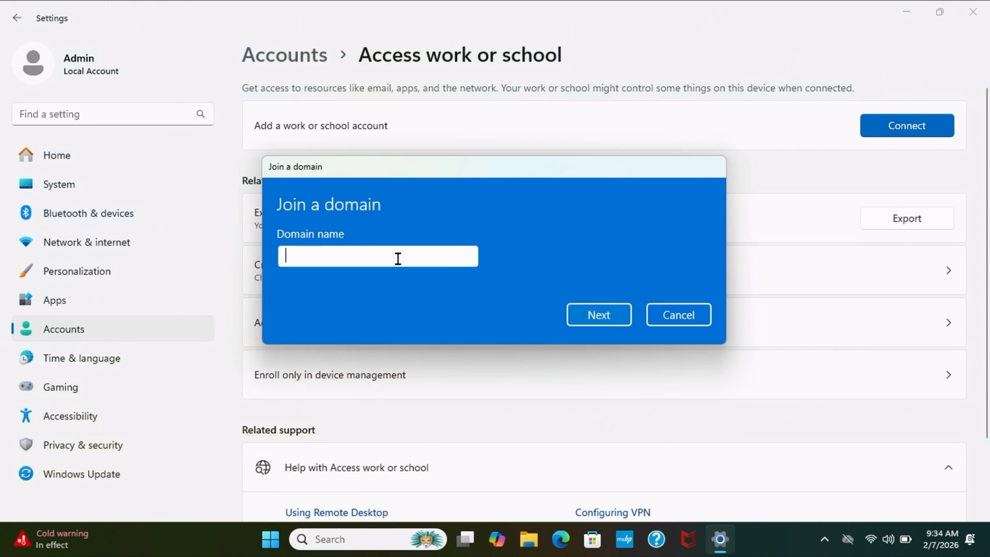
- Enter sixtech.local as the domain name after the mistyped 6thtech.local isn't found
type("6thtech")
key("BackSpace")
key("BackSpace")
key("BackSpace")
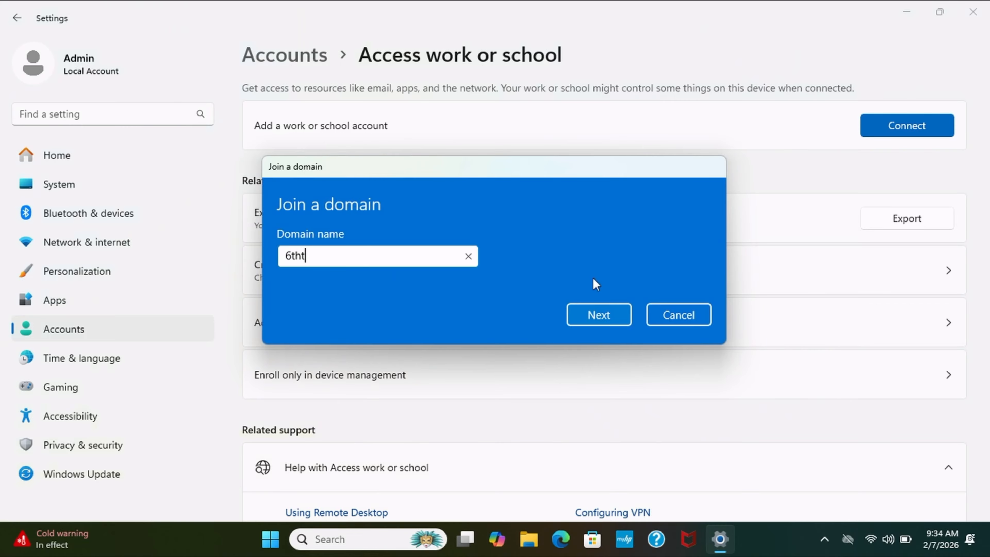
key("BackSpace")
key("BackSpace")
key("BackSpace")
type("thtech.local")
key("Return")
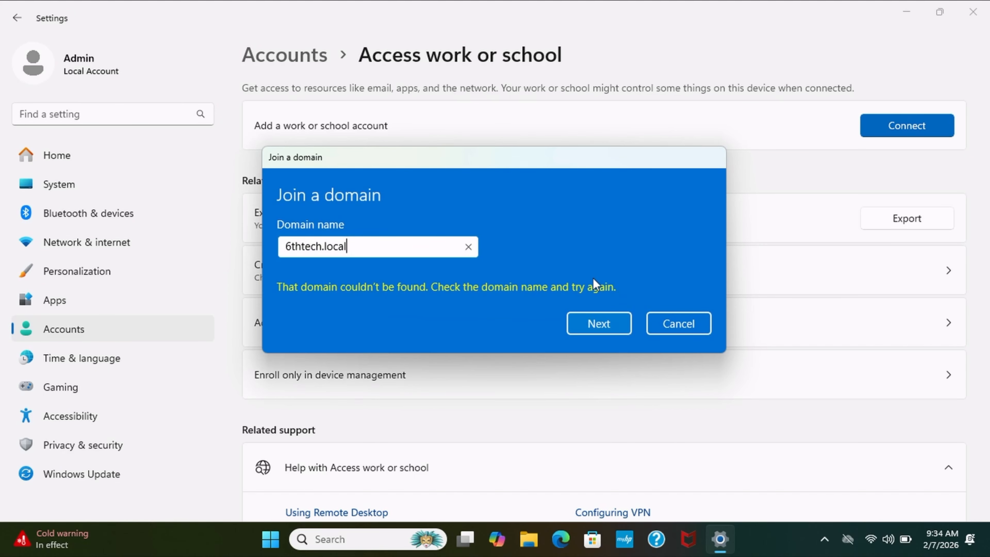
key("BackSpace")
key("BackSpace")
key("BackSpace")
key("BackSpace")
key("BackSpace")
key("BackSpace")
key("BackSpace")
key("BackSpace")
key("BackSpace")
key("BackSpace")
key("BackSpace")
key("BackSpace")
key("BackSpace")
type("sixtech.local")
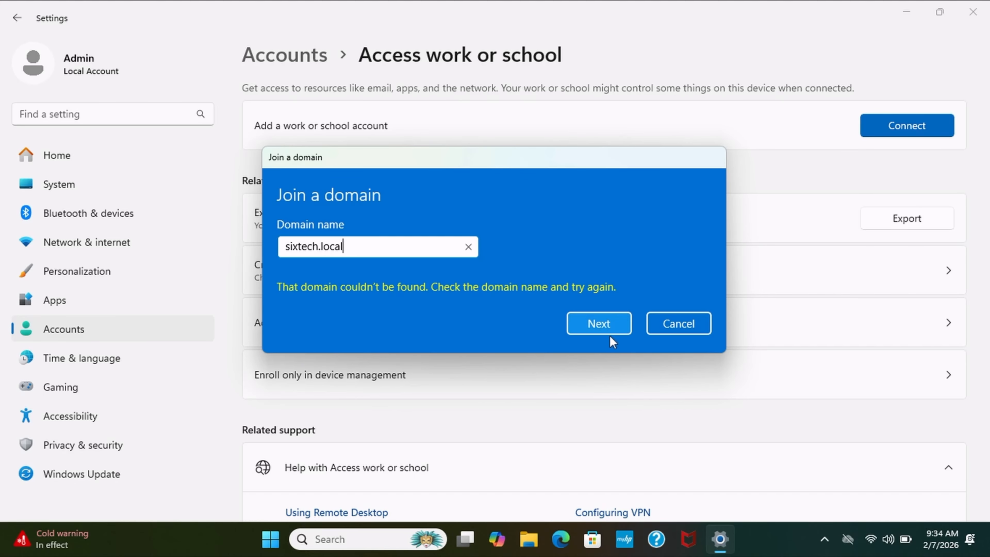
left_click(606, 325)
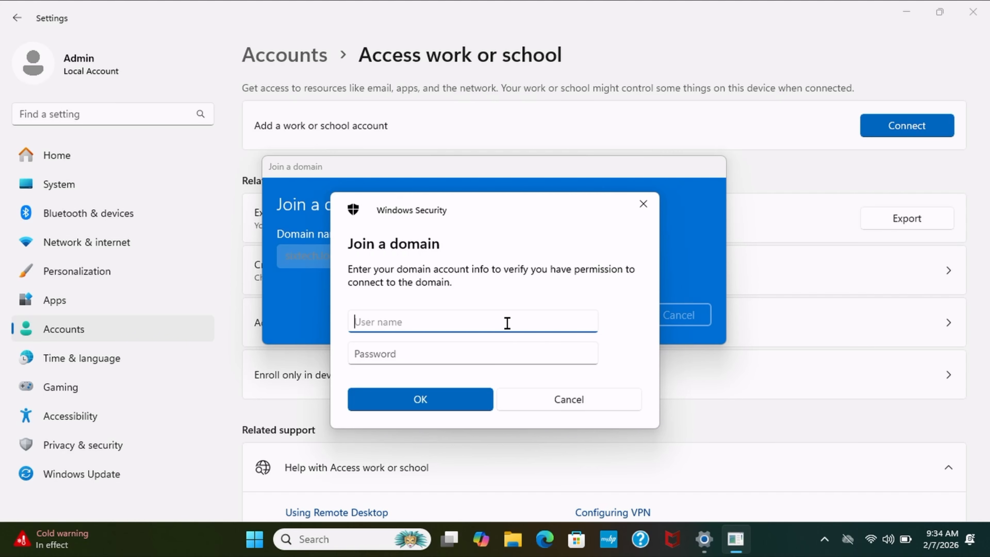
- Authenticate as domain user tech with its password and add the account as a standard user
type("tech")
key("Tab")
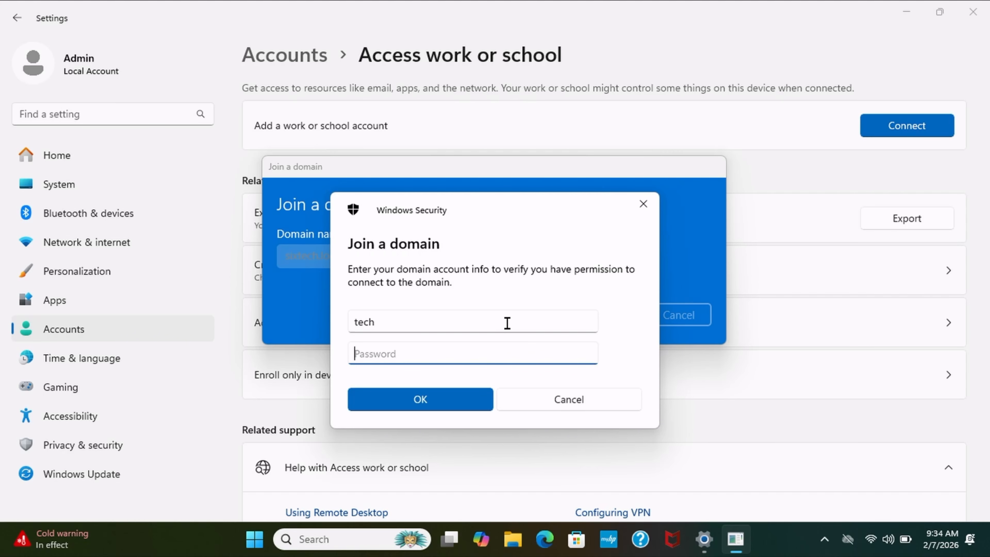
type("•")
key("BackSpace")
type("••••")
key("Return")
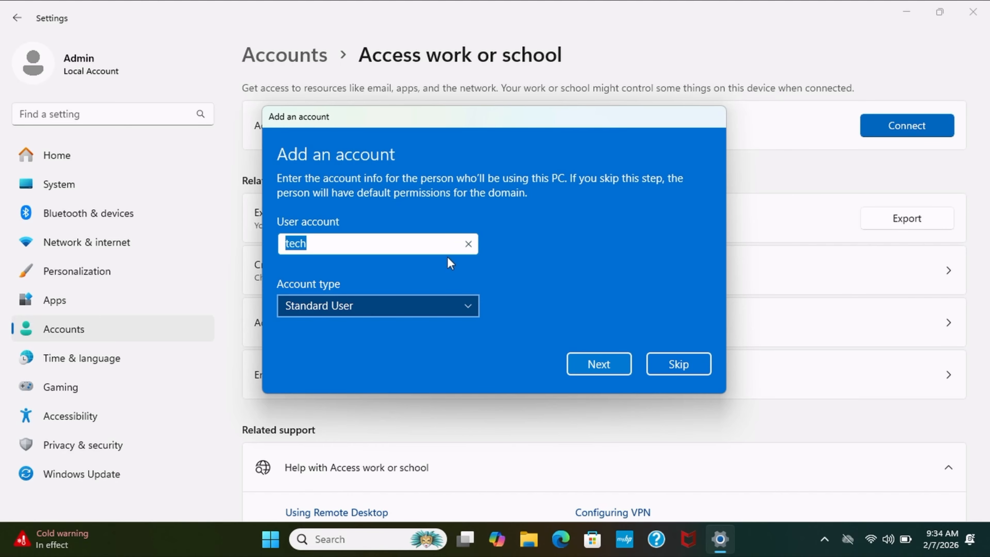
type("Tech")
left_click(600, 367)
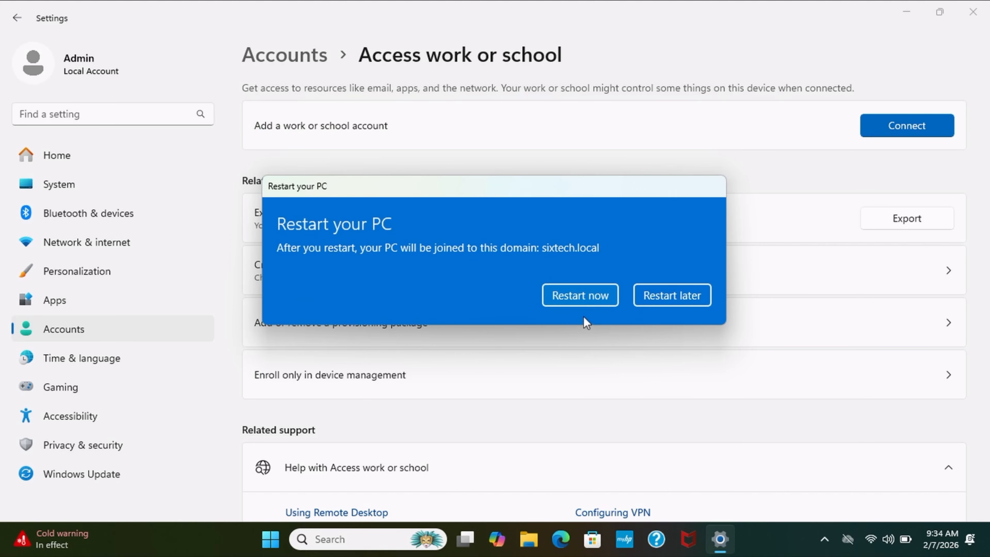
- Restart the PC now to complete the sixtech.local domain join
left_click(585, 290)
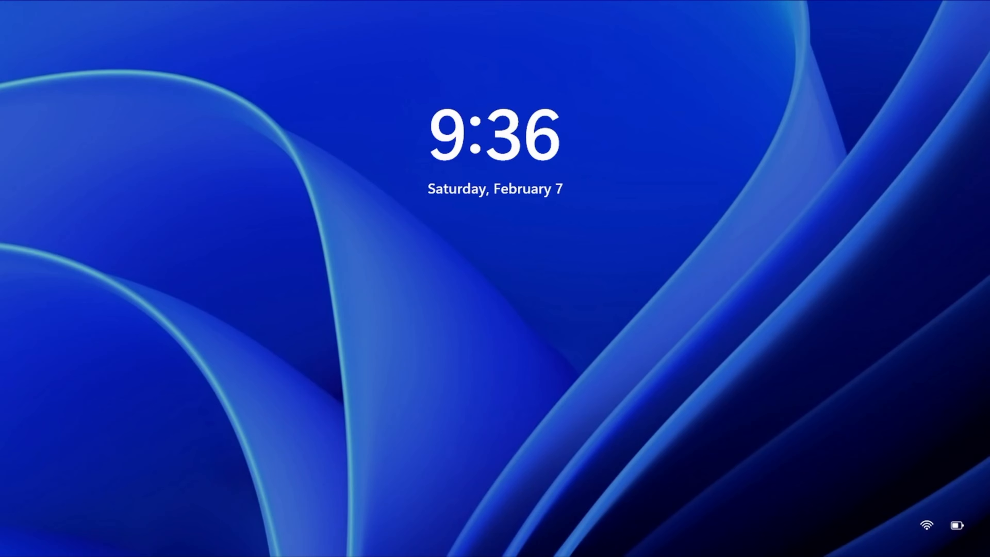
- Sign in as SIXTECH\tech with the account password, retrying after an incorrect-password error
key("space")
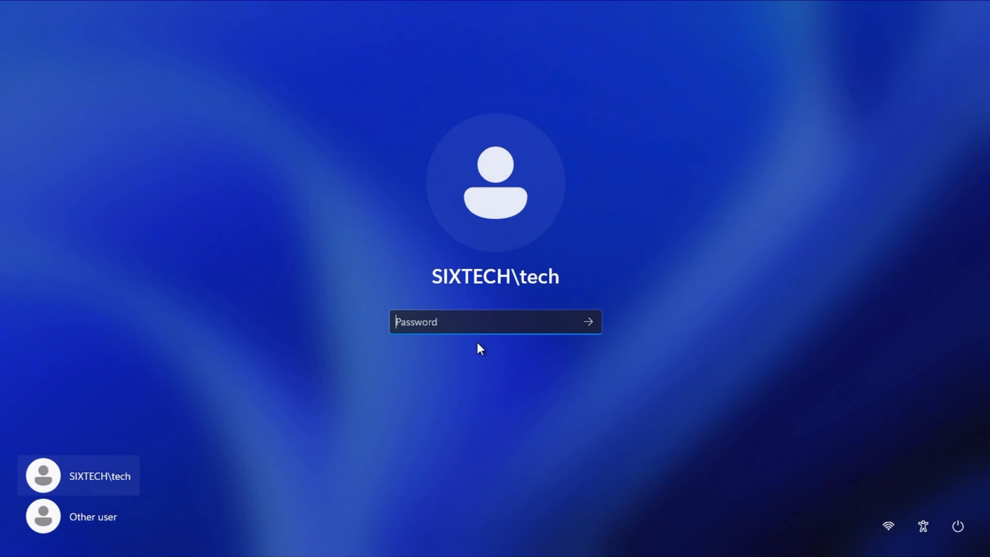
type("***")
key("Return")
key("Return")
type("****")
key("Return")
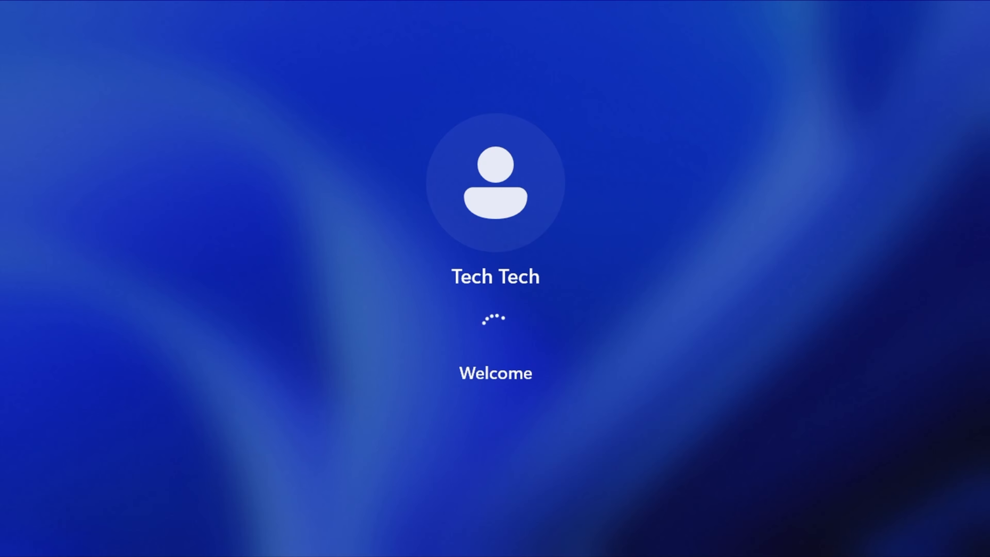